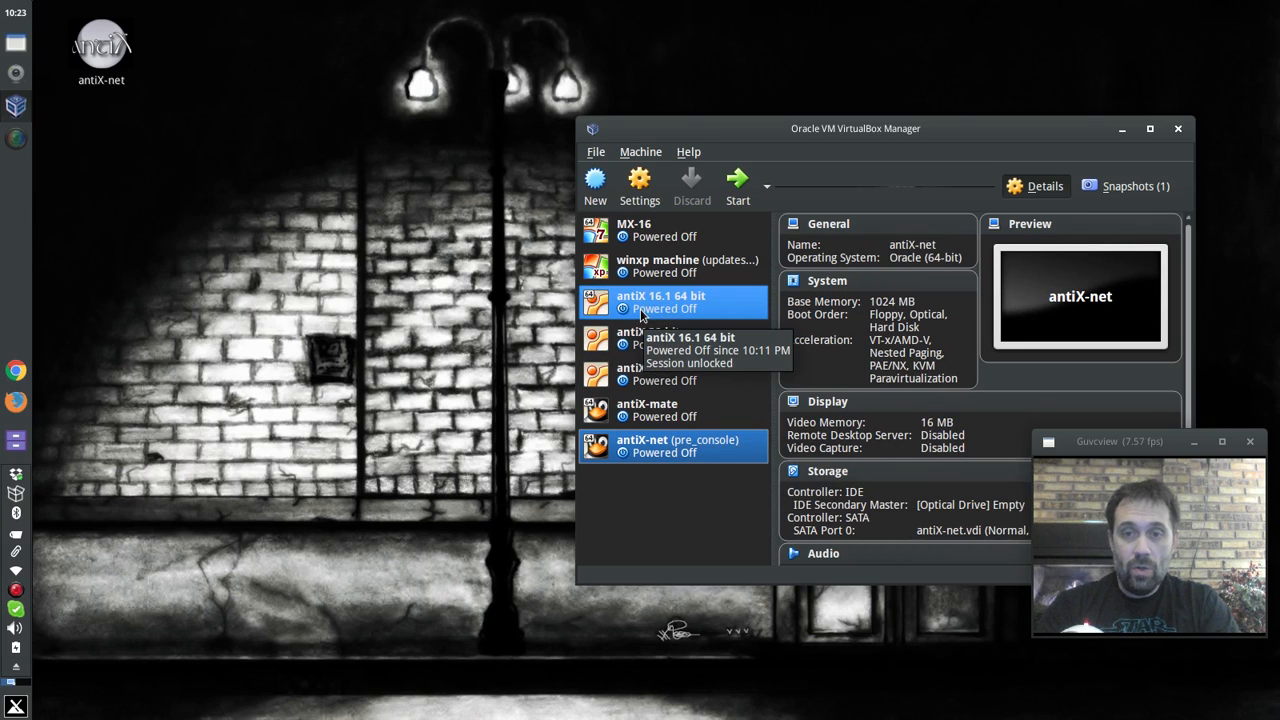
- Select the antiX 16.1 64 bit machine to show its details, including 1024 MB memory
left_click(641, 316)
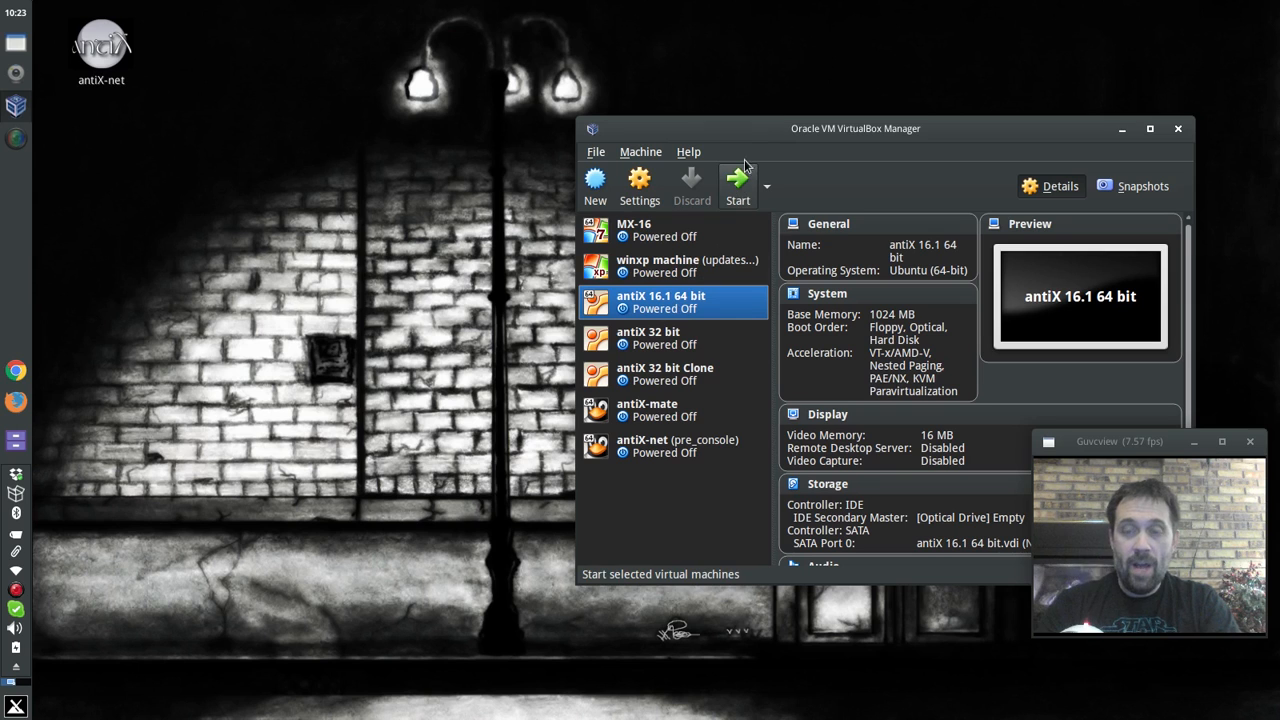
- Load snapshot-20170206_2146.iso into the antiX 16.1 64 bit machine's optical drive and start it
left_click_drag(766, 133, 468, 67)
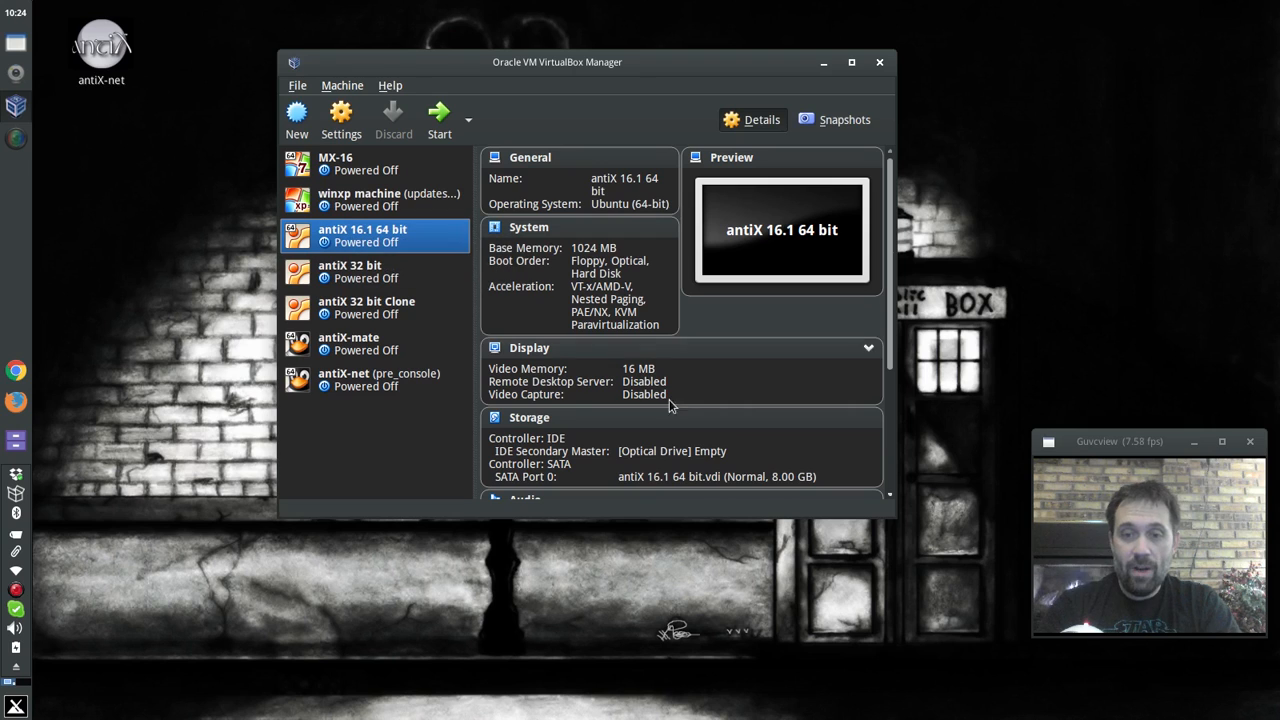
left_click(717, 455)
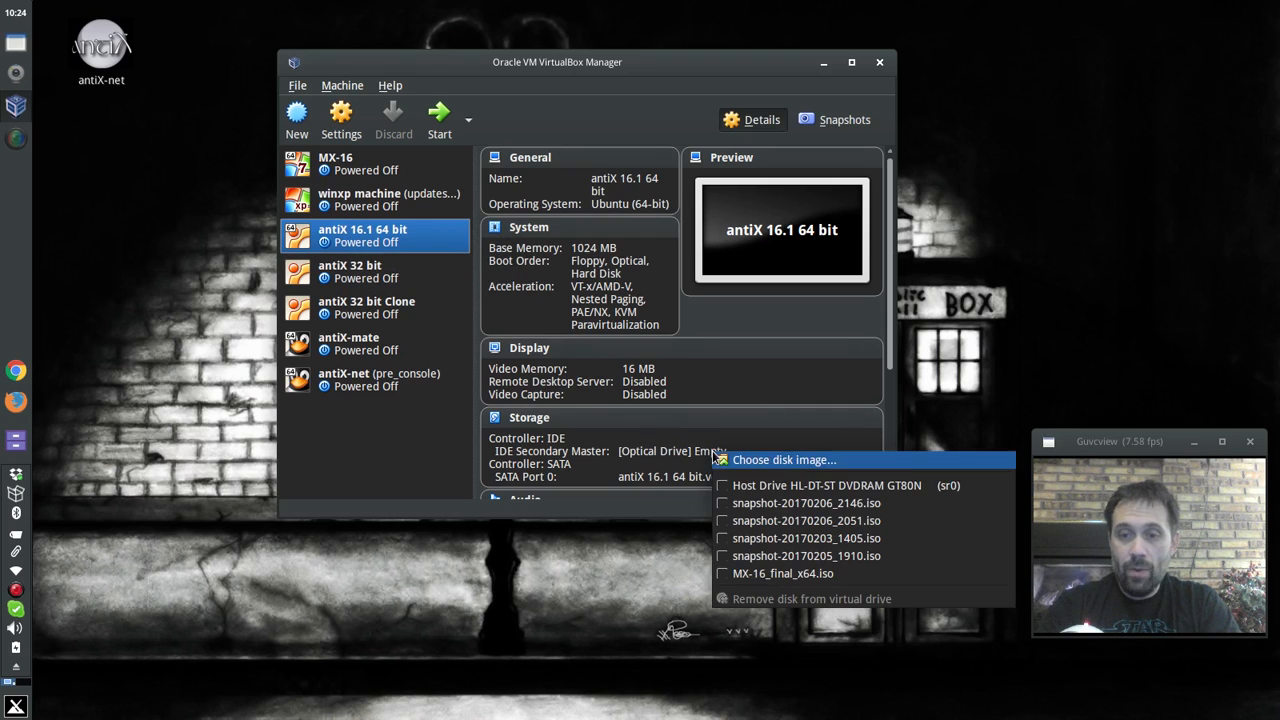
left_click(738, 500)
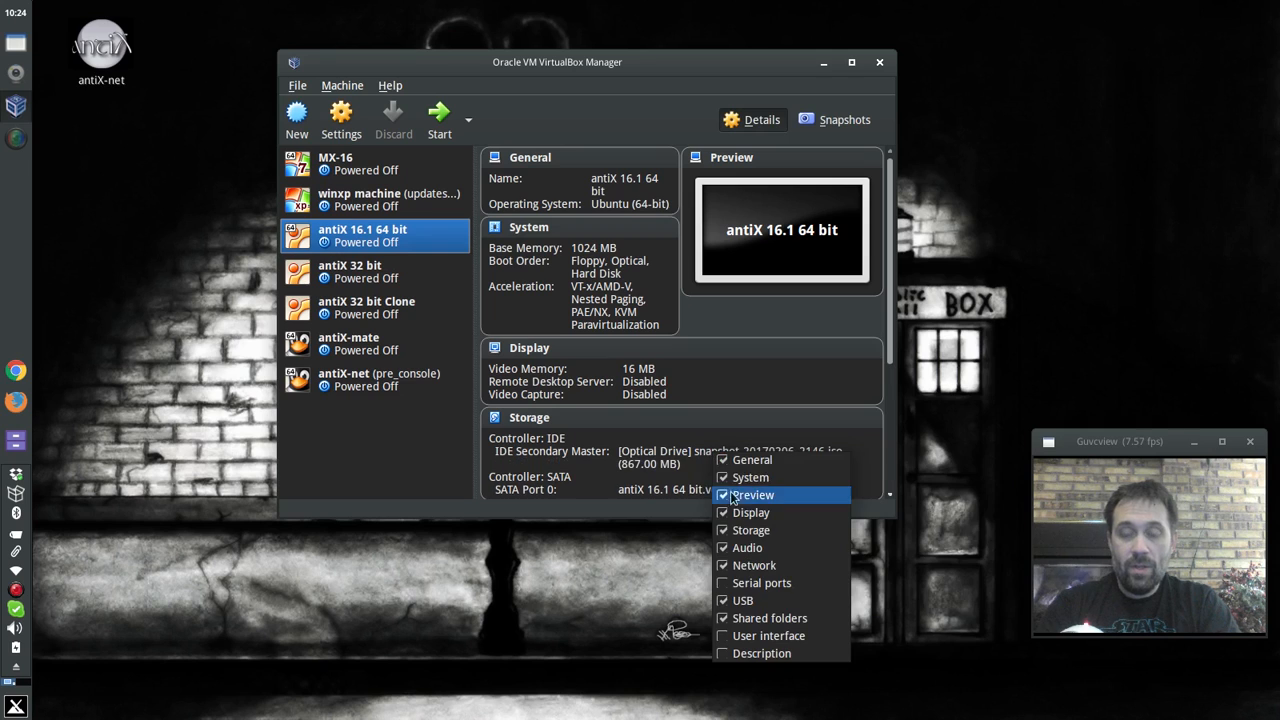
left_click(643, 420)
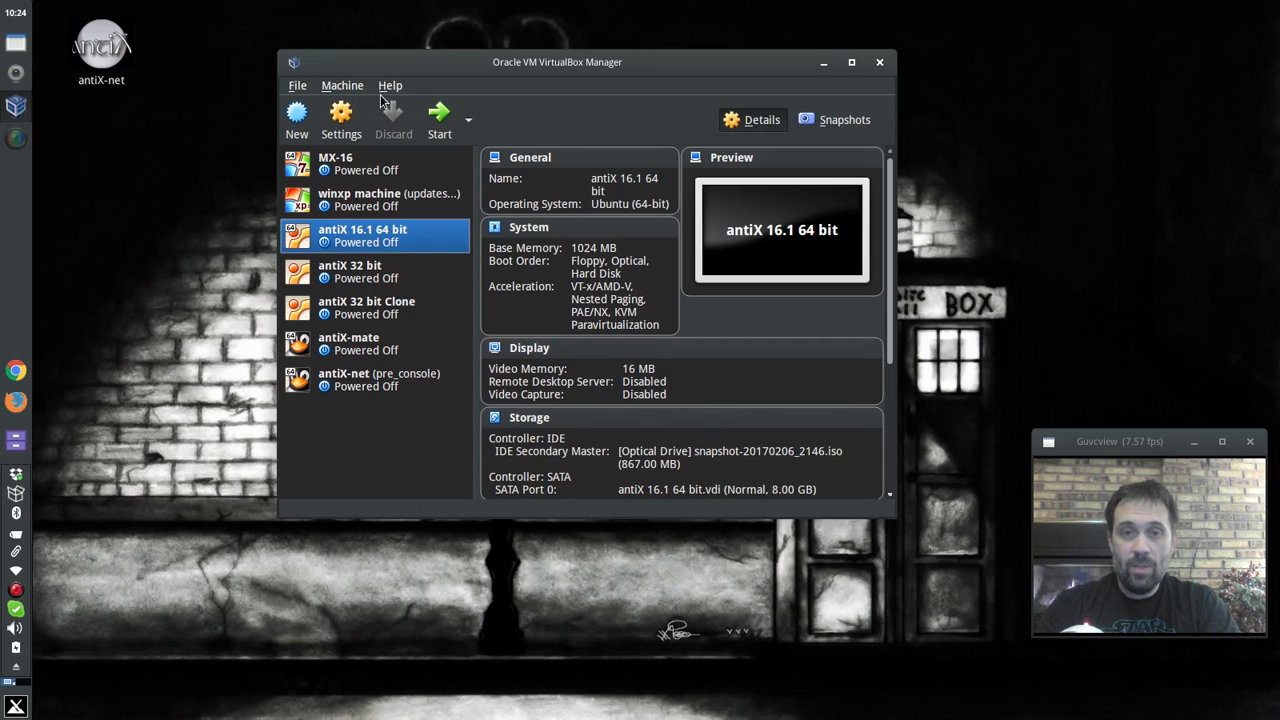
left_click(445, 120)
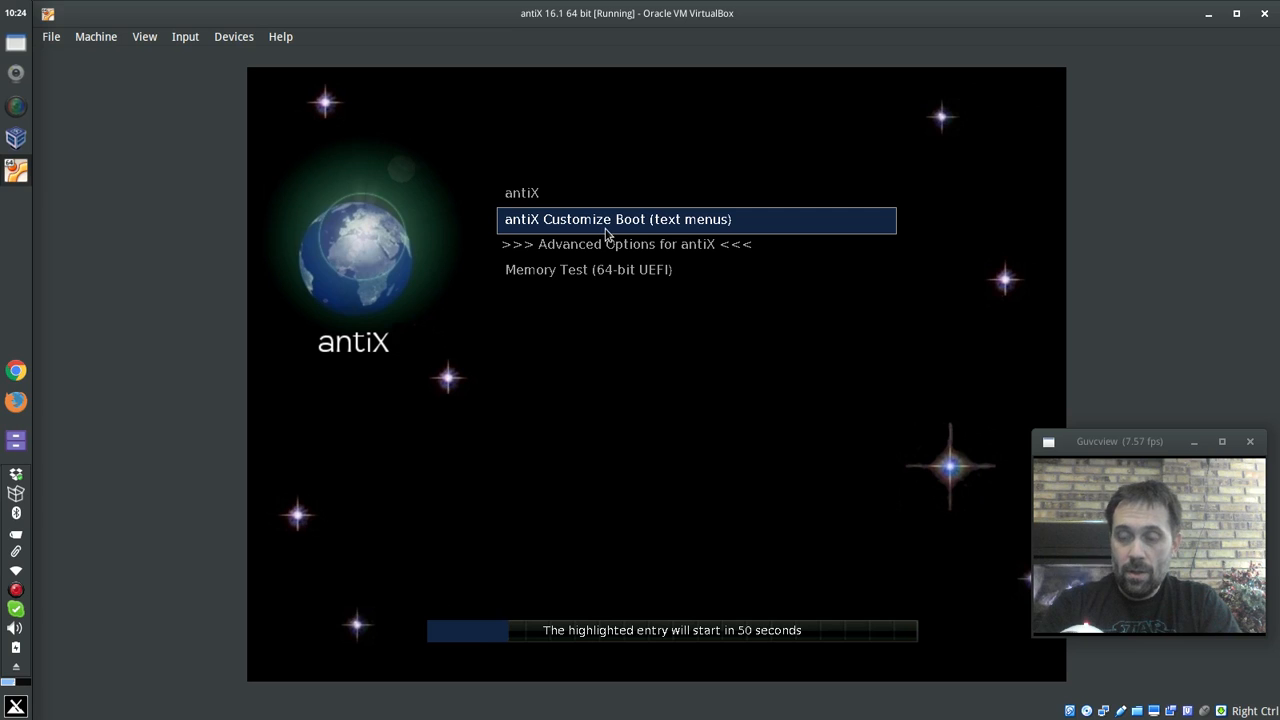
- Boot the live system from the plain antiX entry in the boot menu
key("Down")
key("Up")
key("Up")
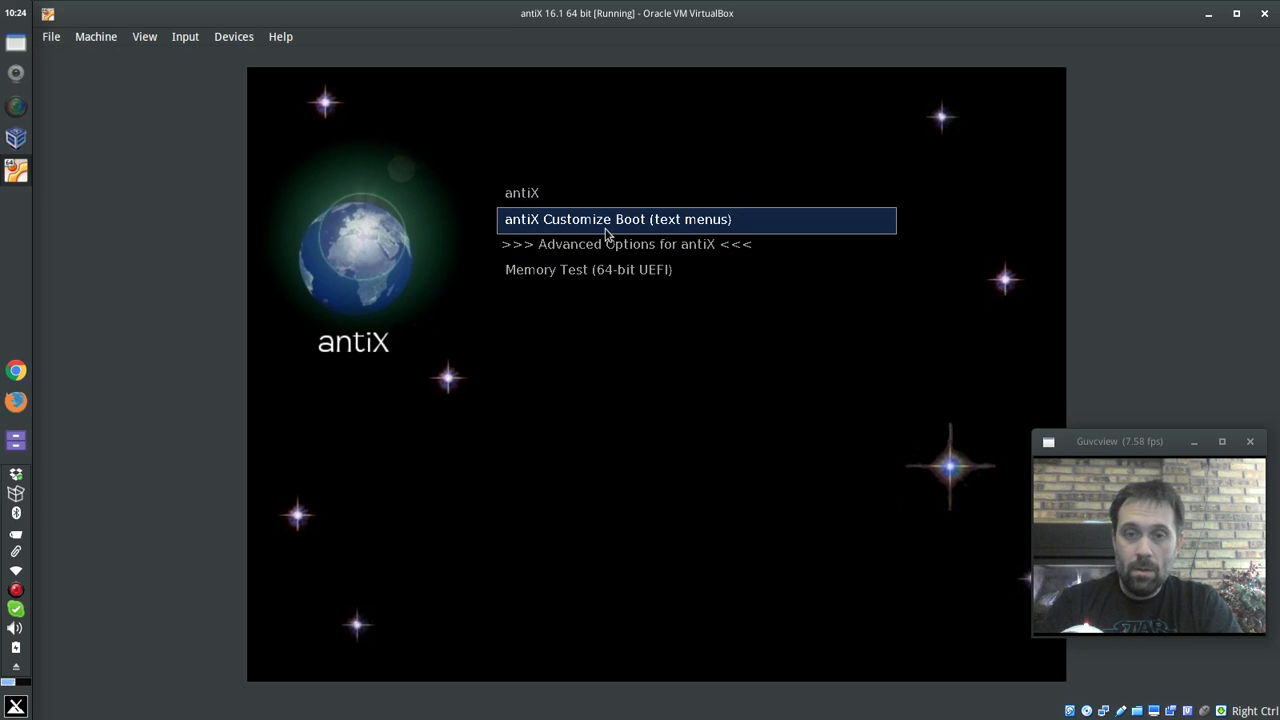
key("Return")
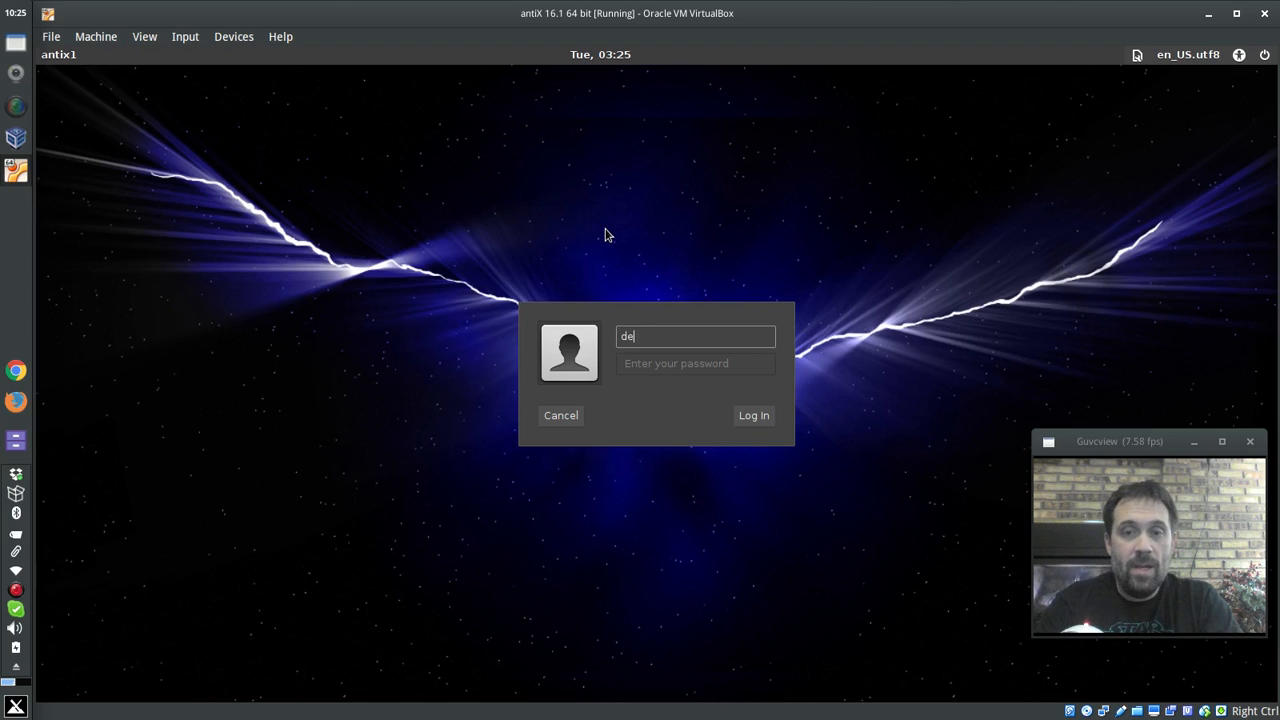
- Log in to the desktop as the live user with its password
key("Return")
type("demo")
key("Return")
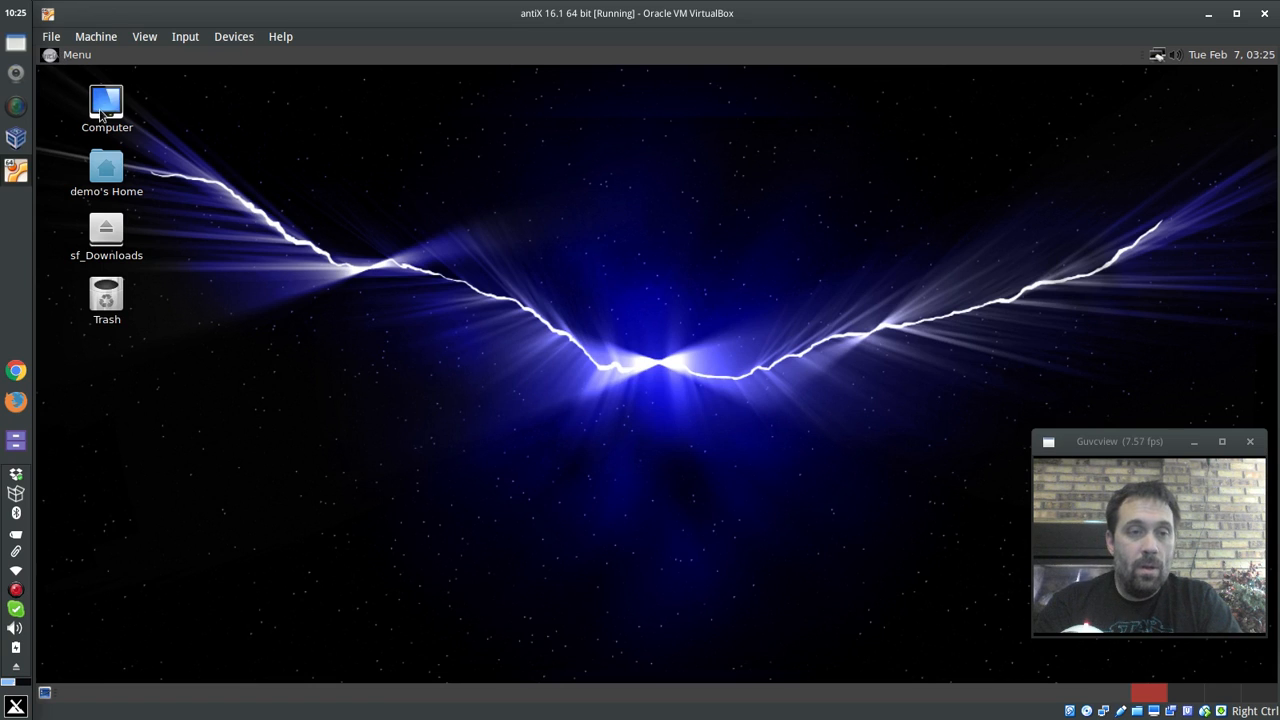
- Open the home folder in Caja, widen the window and go to the file system root
double_click(119, 174)
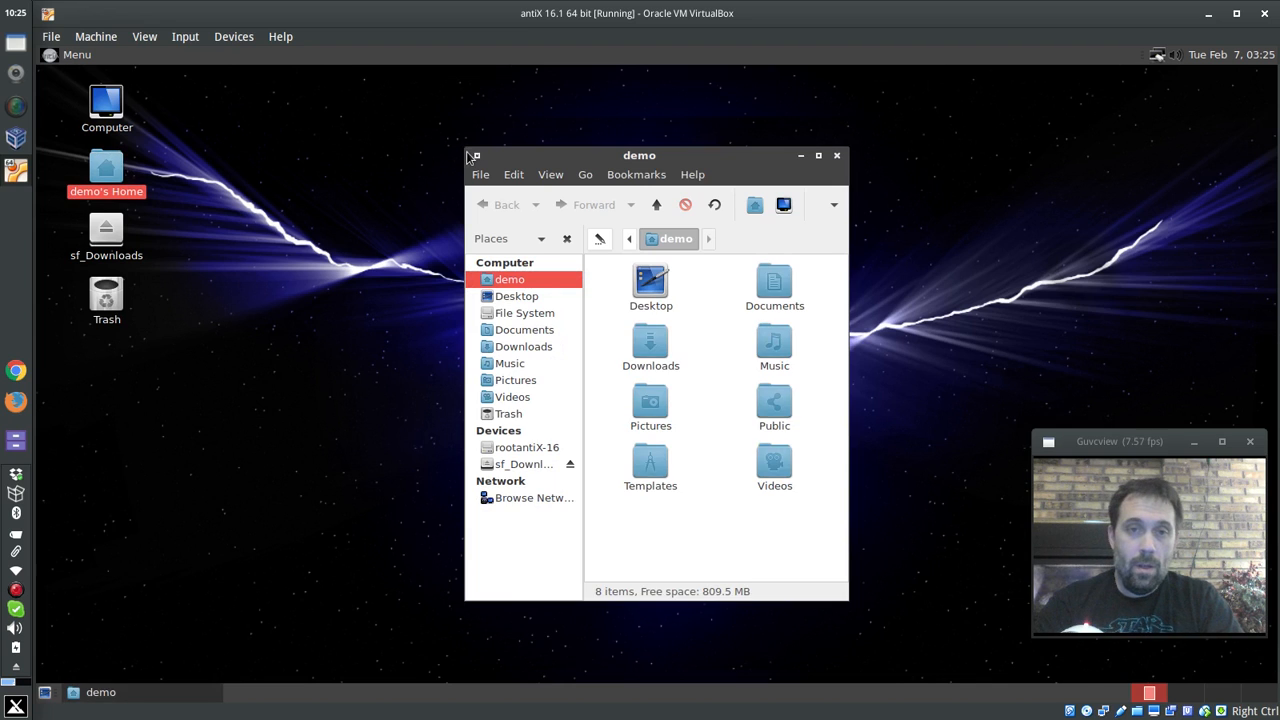
left_click_drag(466, 152, 251, 149)
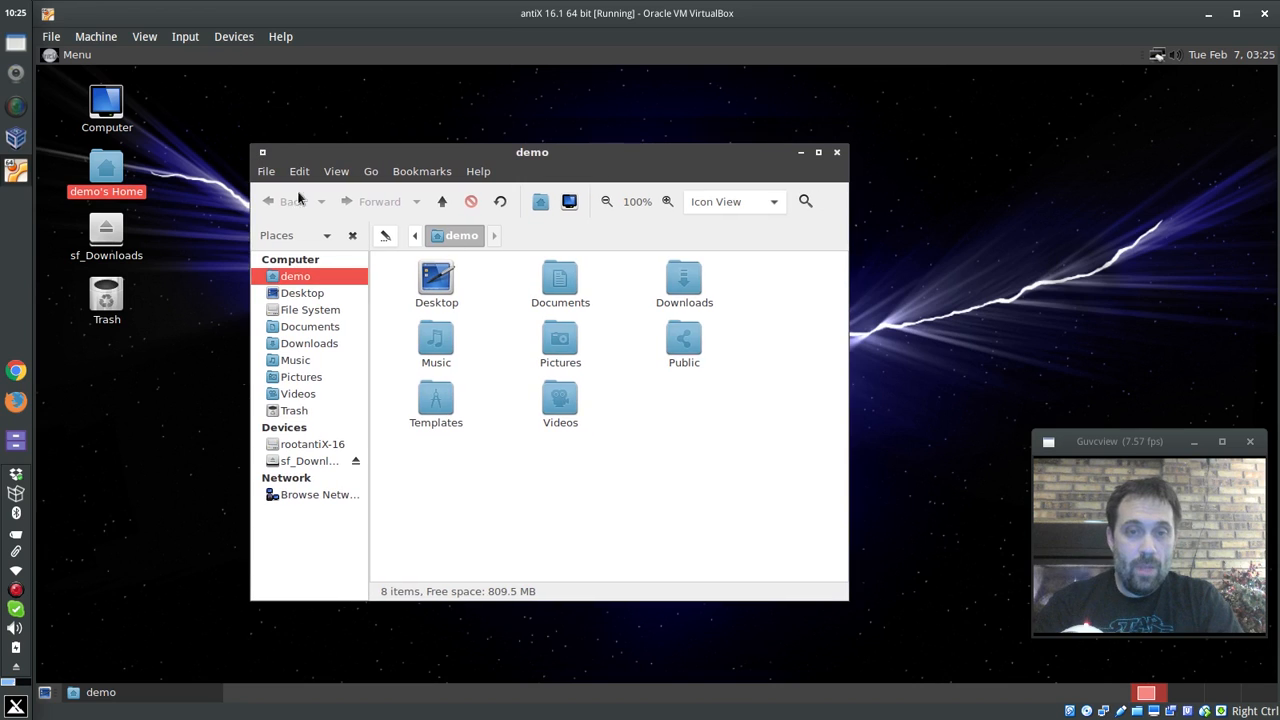
left_click(414, 238)
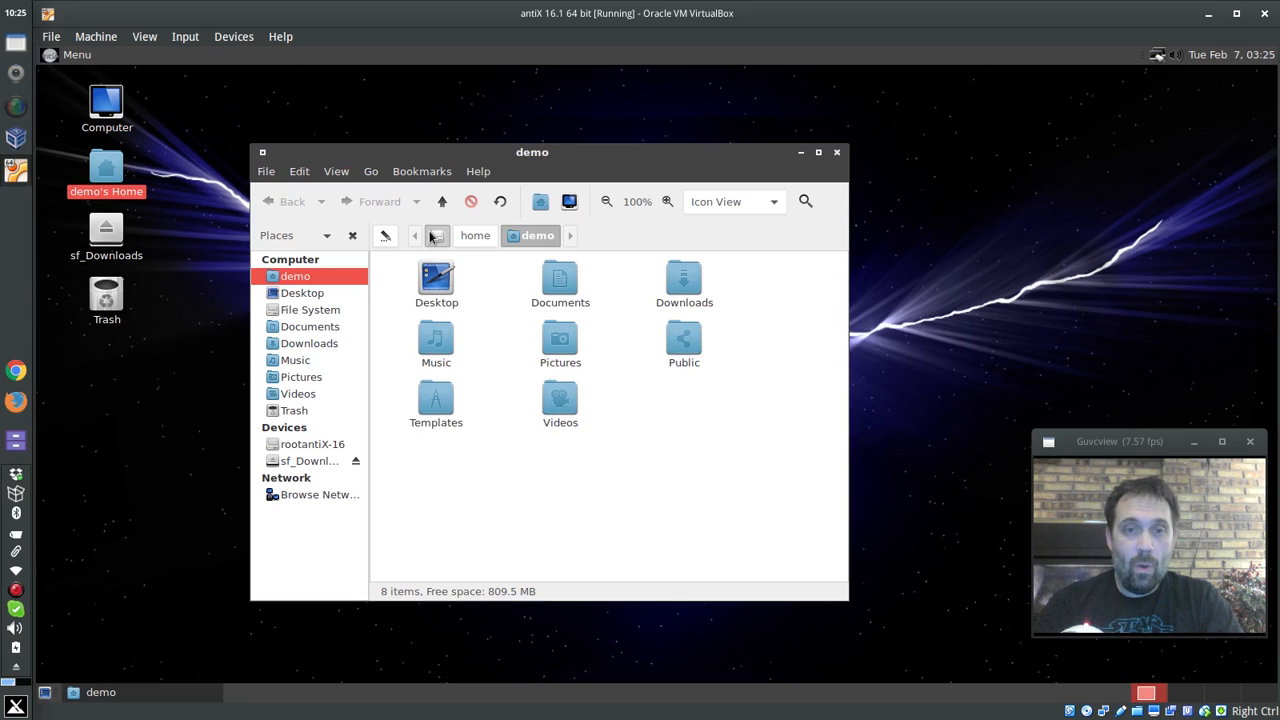
left_click(437, 236)
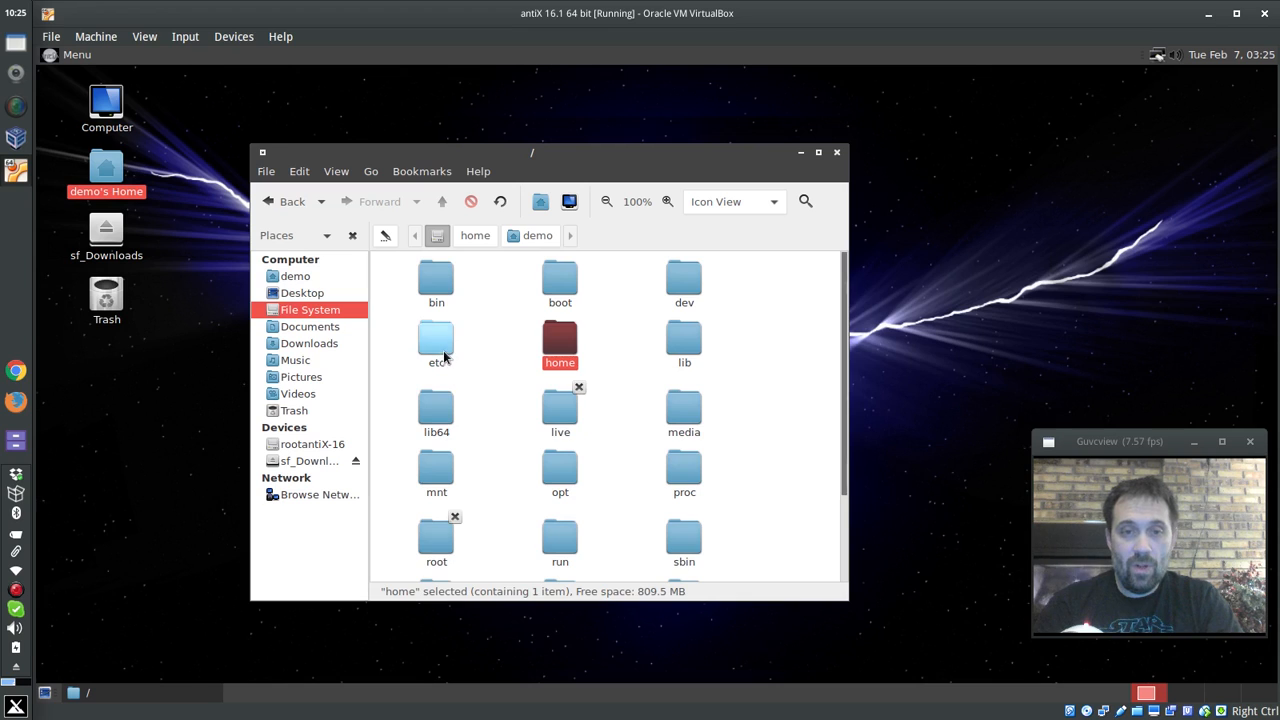
- Browse through the etc folder, then return to the root file system
double_click(438, 350)
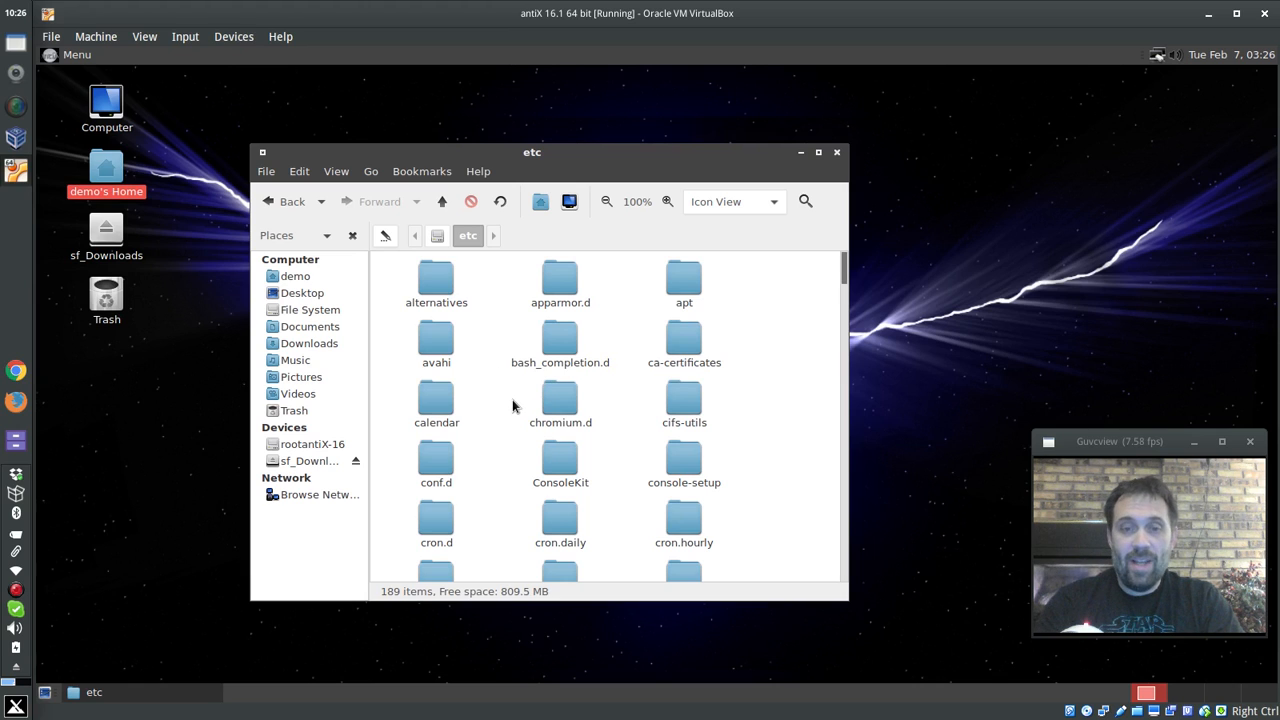
scroll(512, 405, "down", 3)
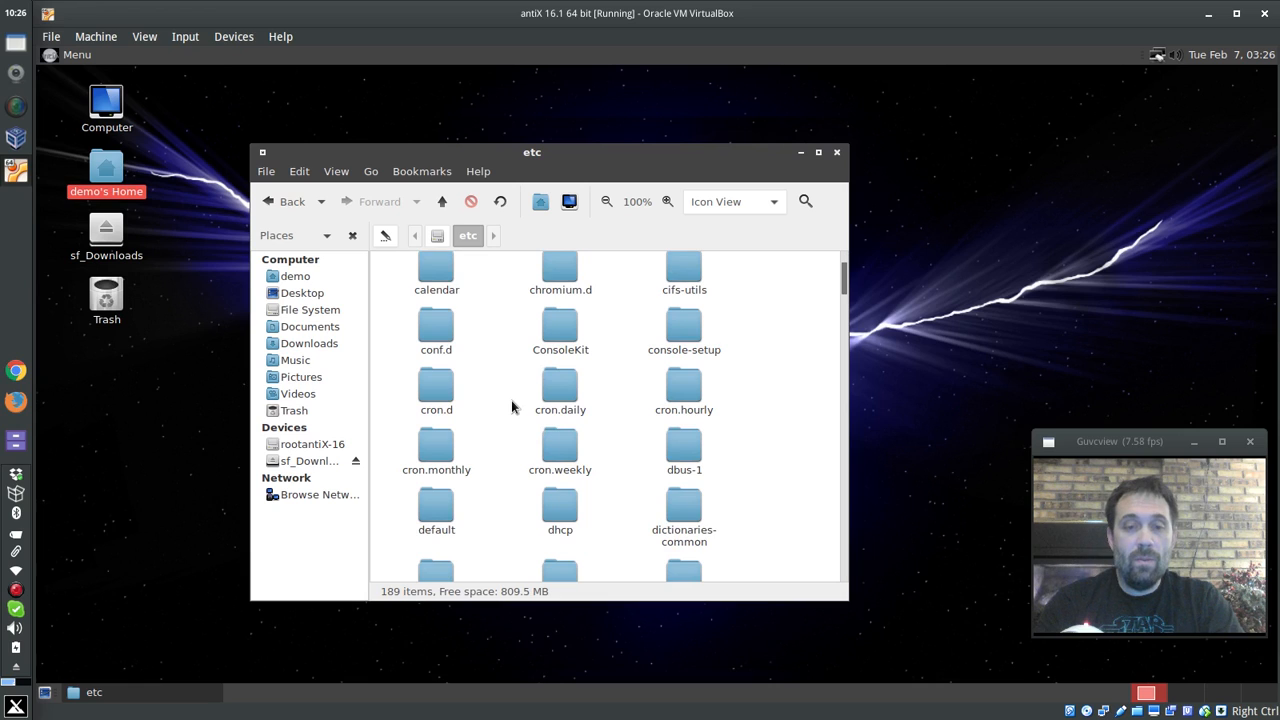
scroll(512, 405, "down", 2)
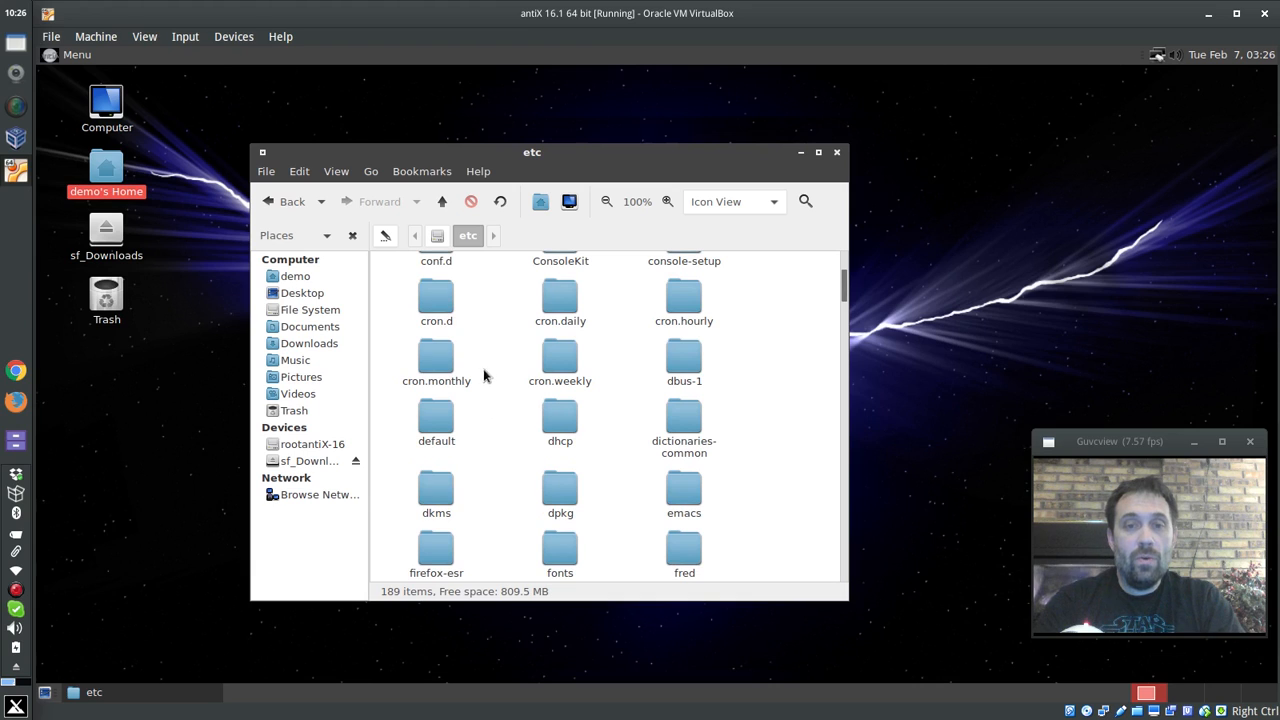
scroll(493, 366, "down", 2)
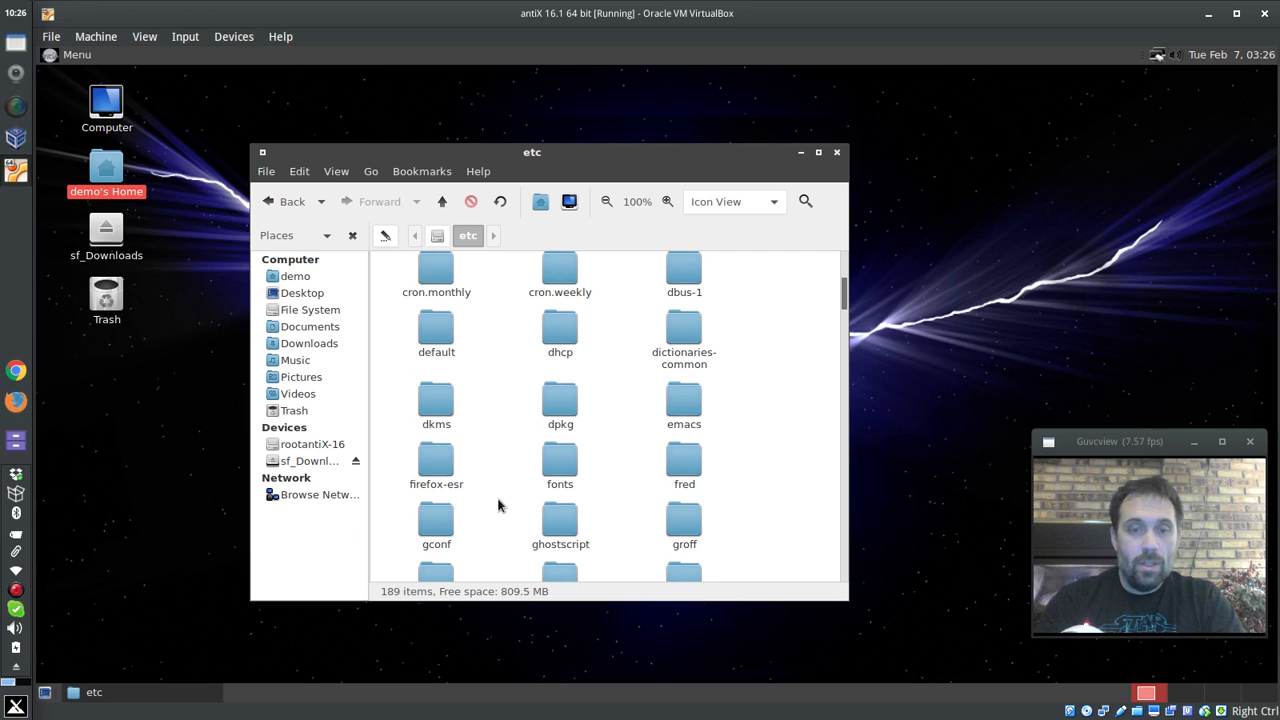
left_click(440, 235)
- Open the etc folder as administrator, re-entering the root password after a mistyped first attempt
right_click(436, 333)
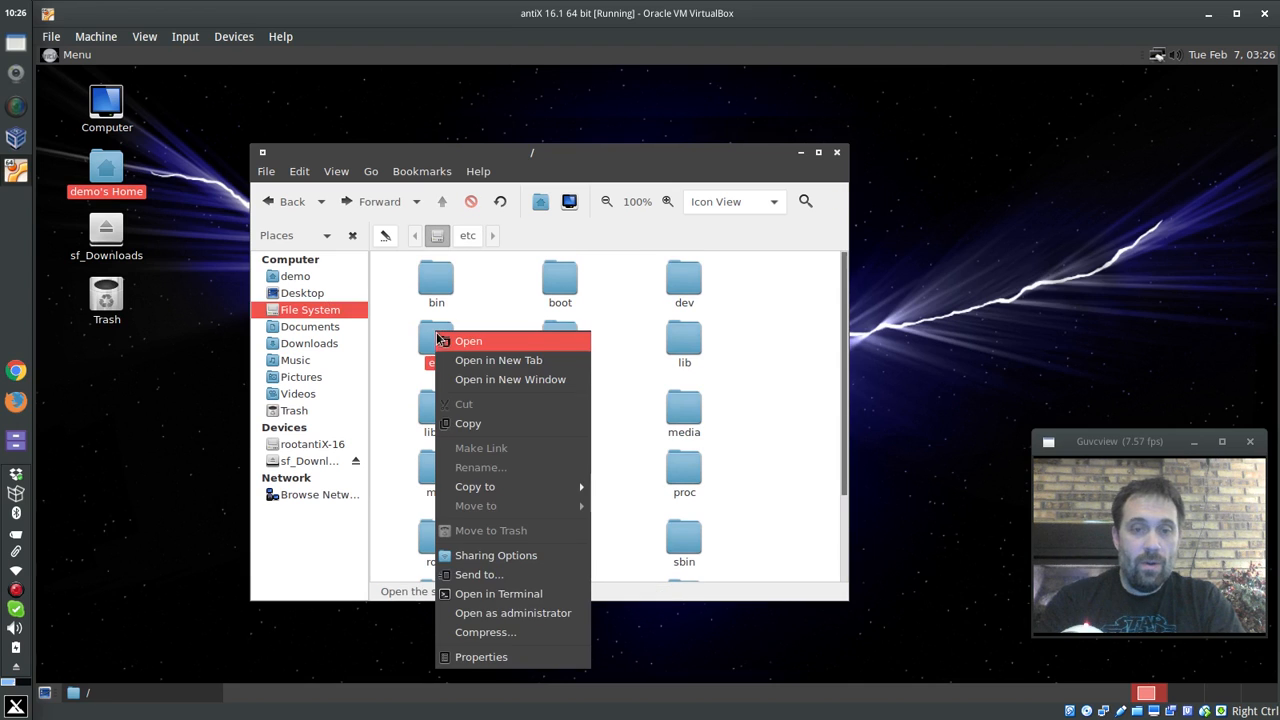
left_click(476, 612)
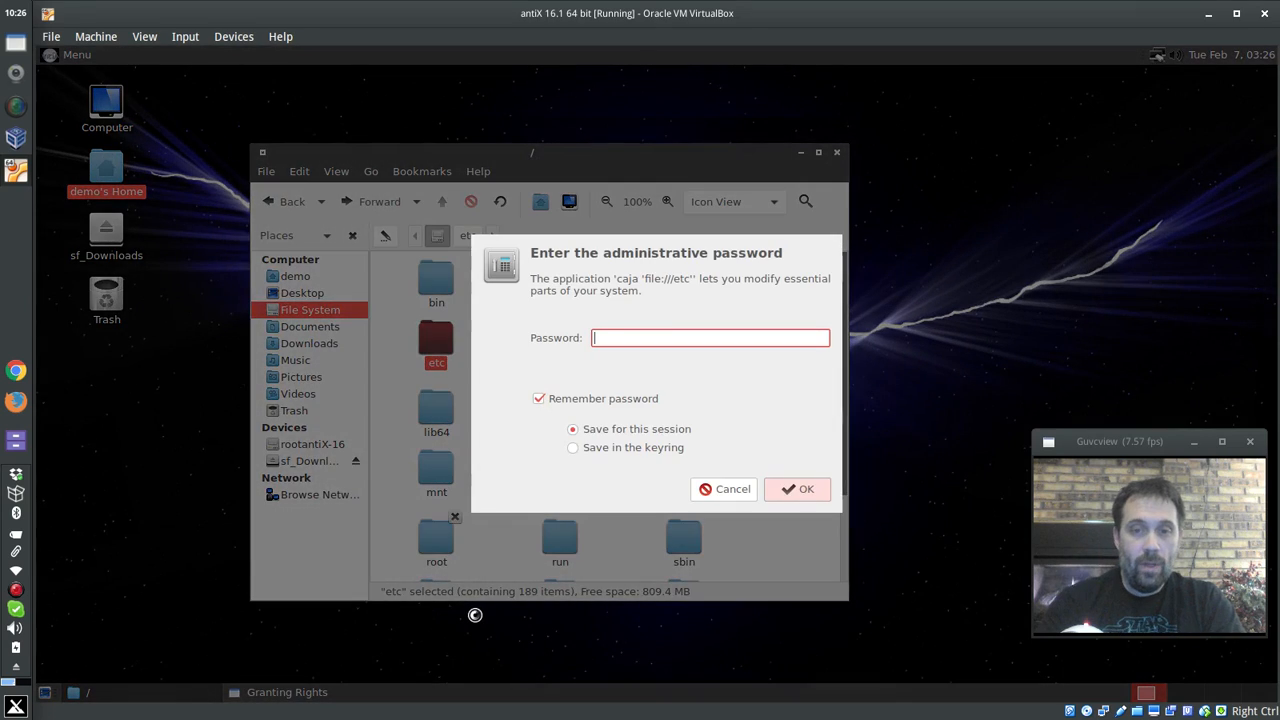
type("deot")
key("Return")
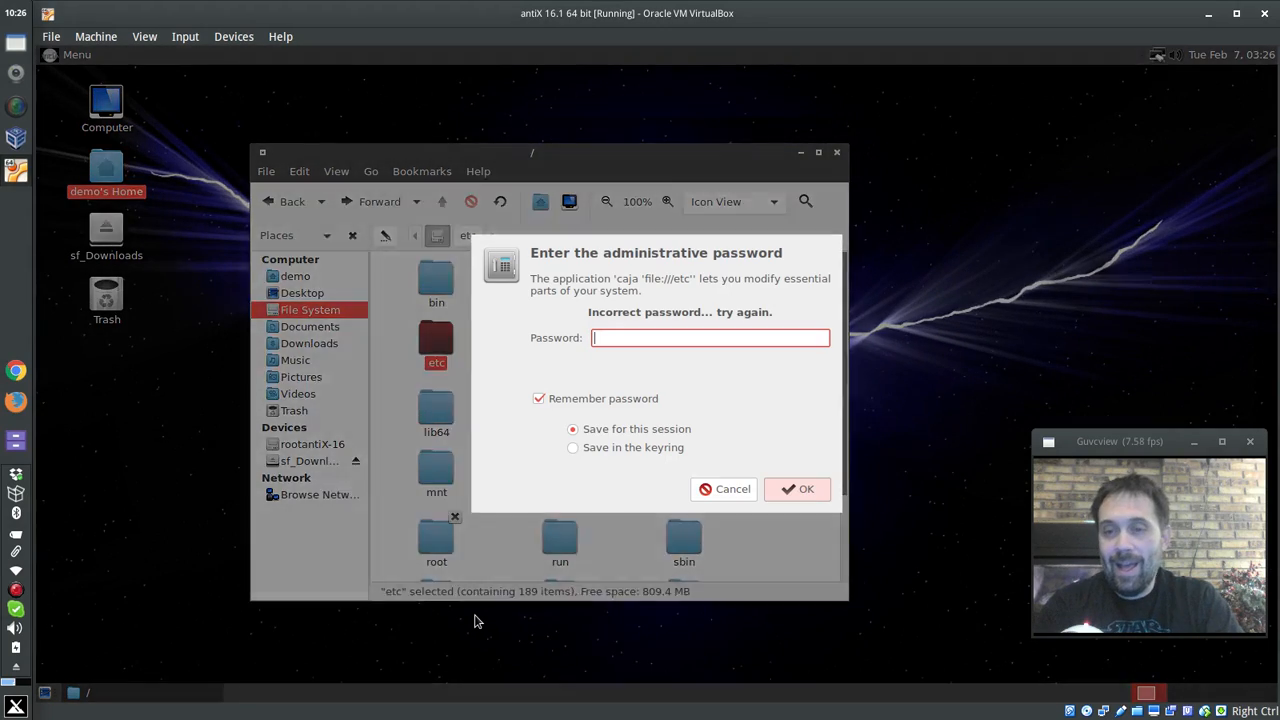
type("root")
key("Return")
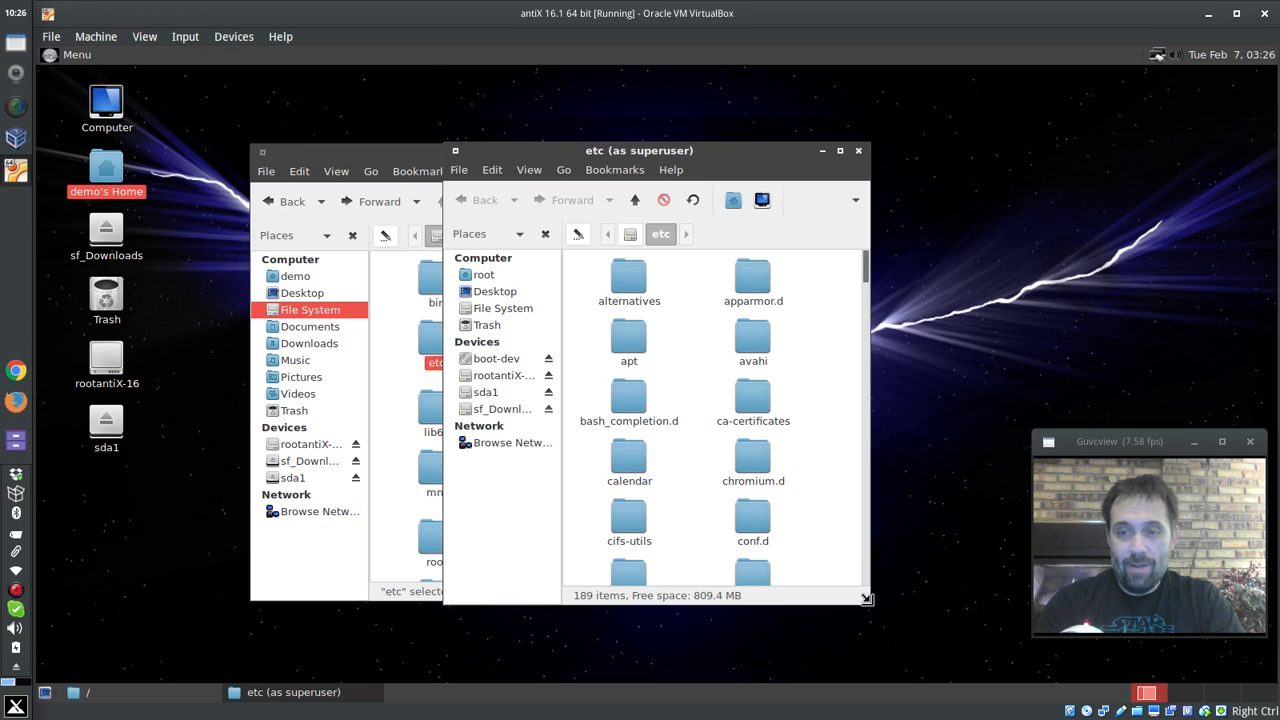
- Enlarge the superuser window, unmount rootantiX-16 and sda1, dismiss the error and show File System
left_click_drag(866, 600, 1013, 610)
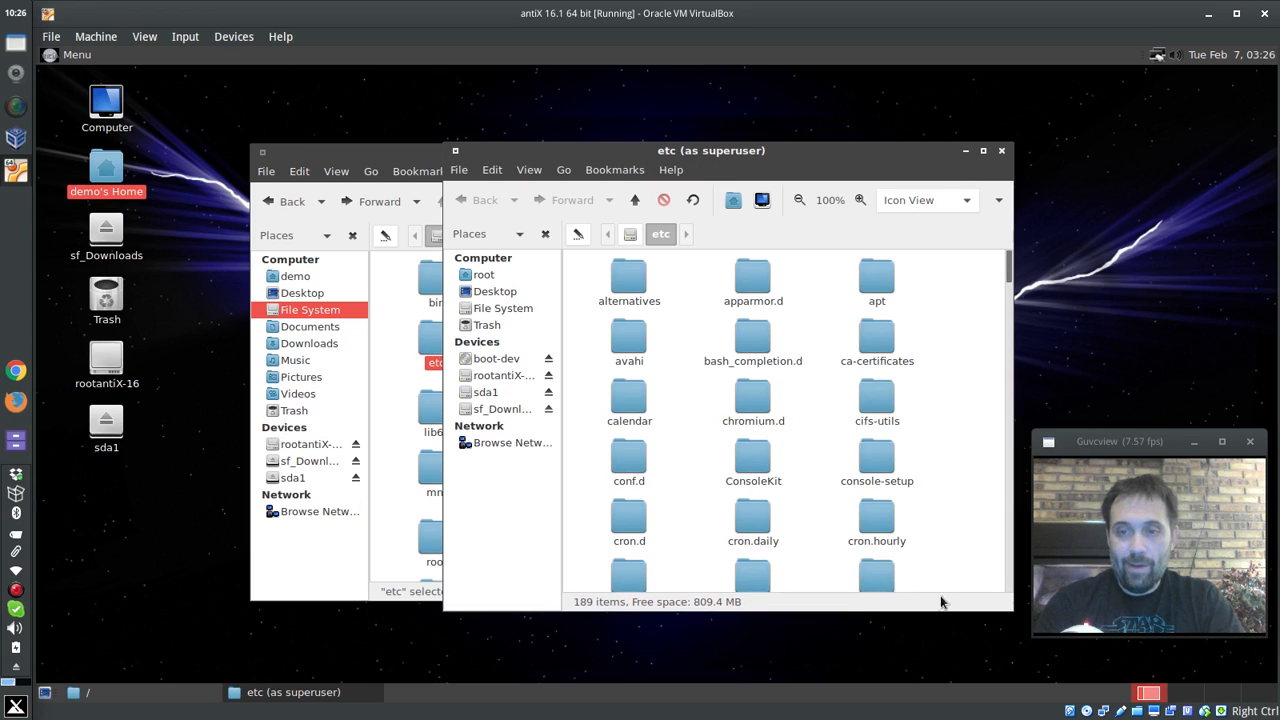
scroll(815, 558, "down", 3)
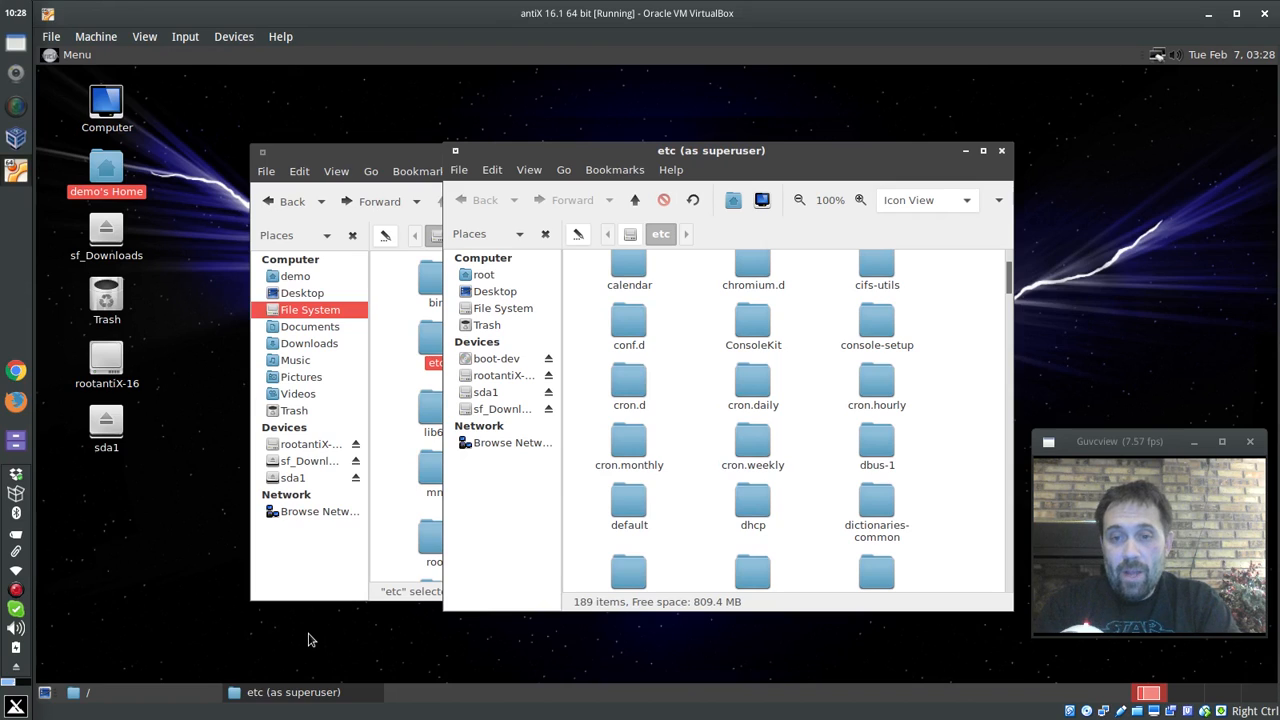
left_click(548, 395)
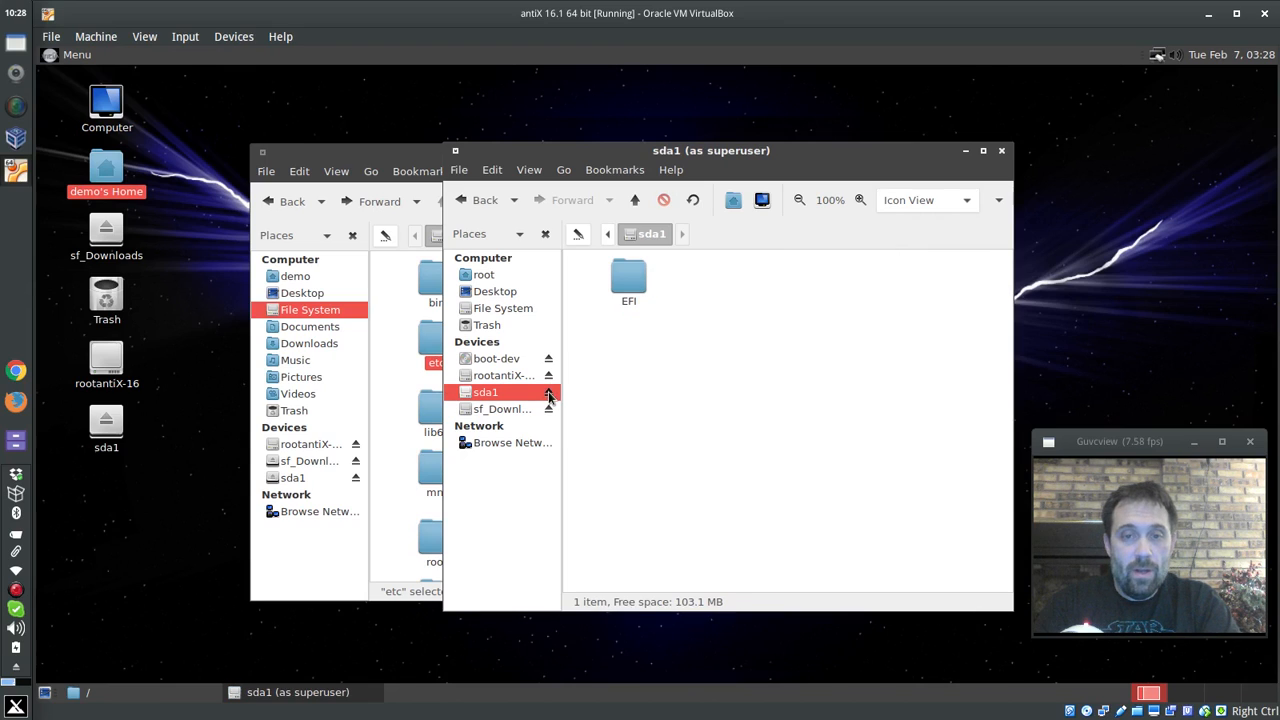
left_click(550, 376)
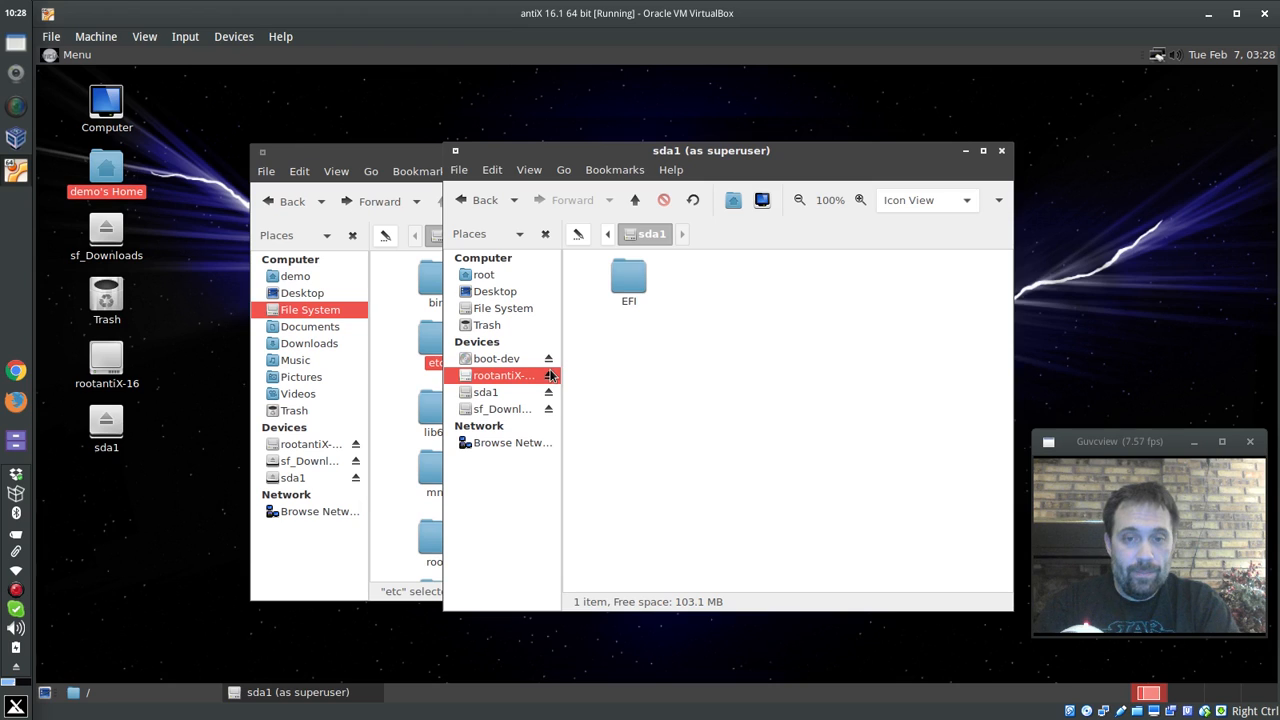
left_click(549, 393)
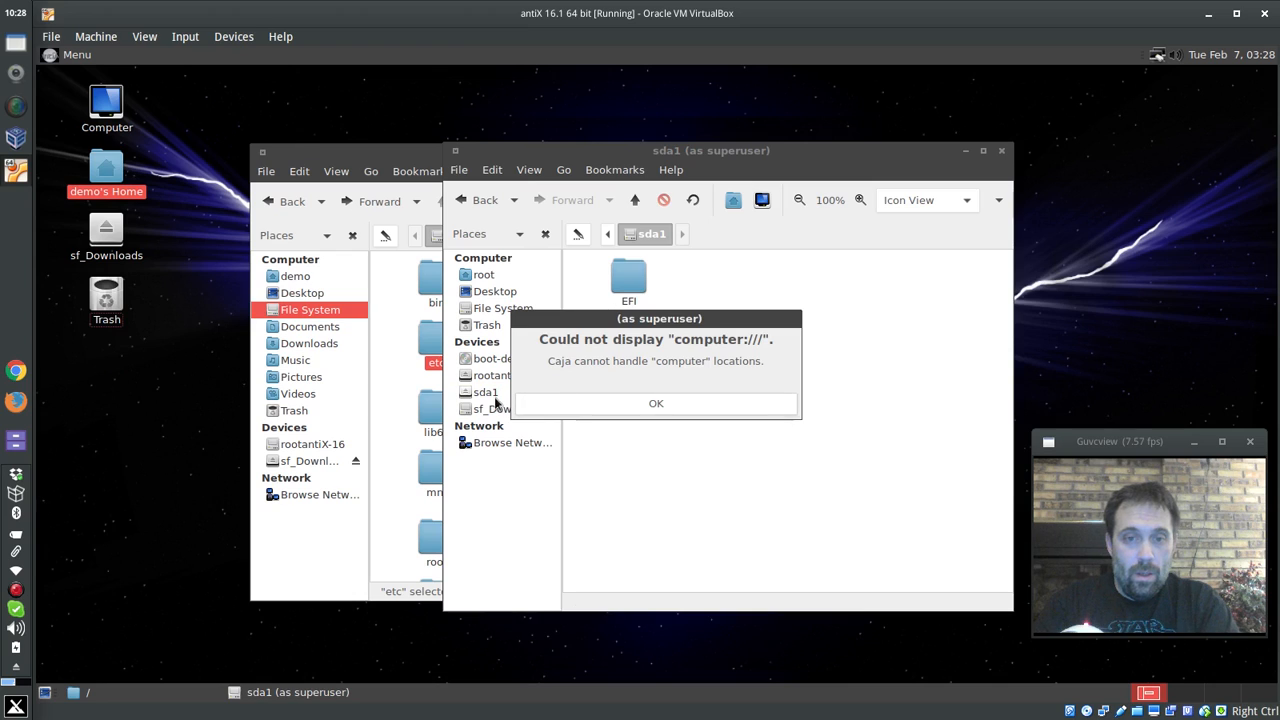
left_click(548, 404)
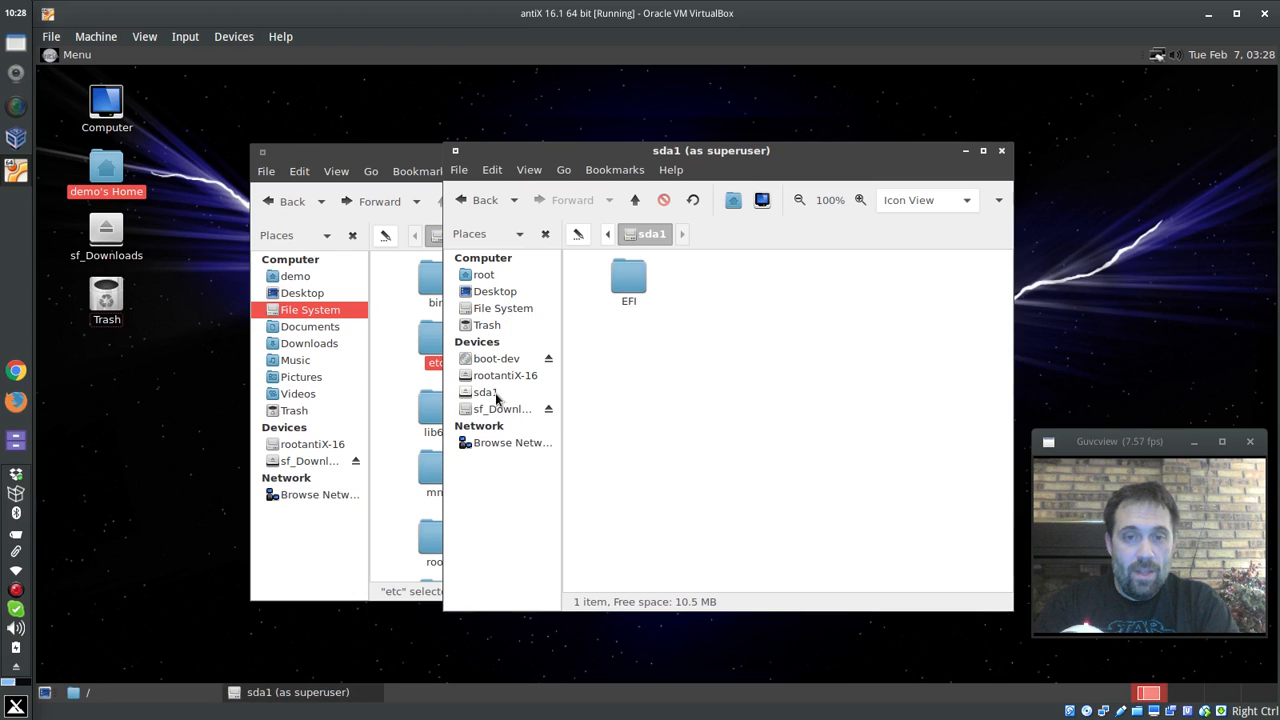
left_click(500, 309)
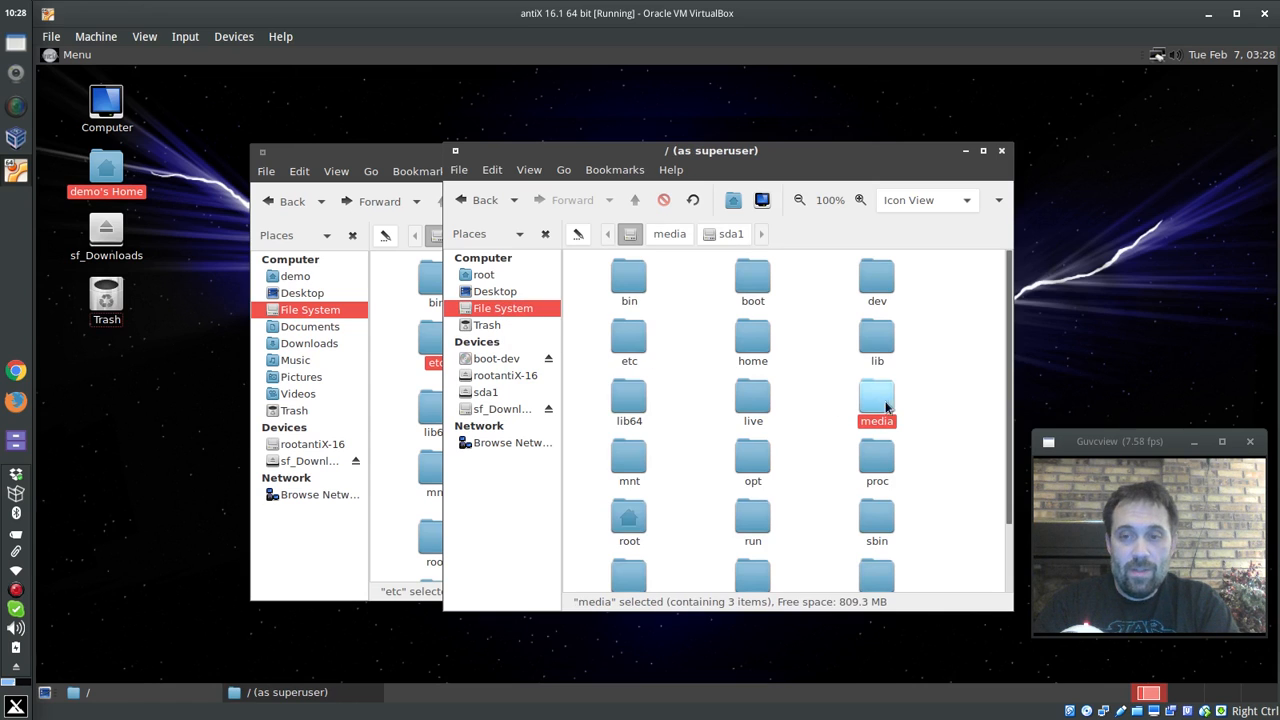
- Copy all nine GRUB script files from /etc/fred
right_click(634, 349)
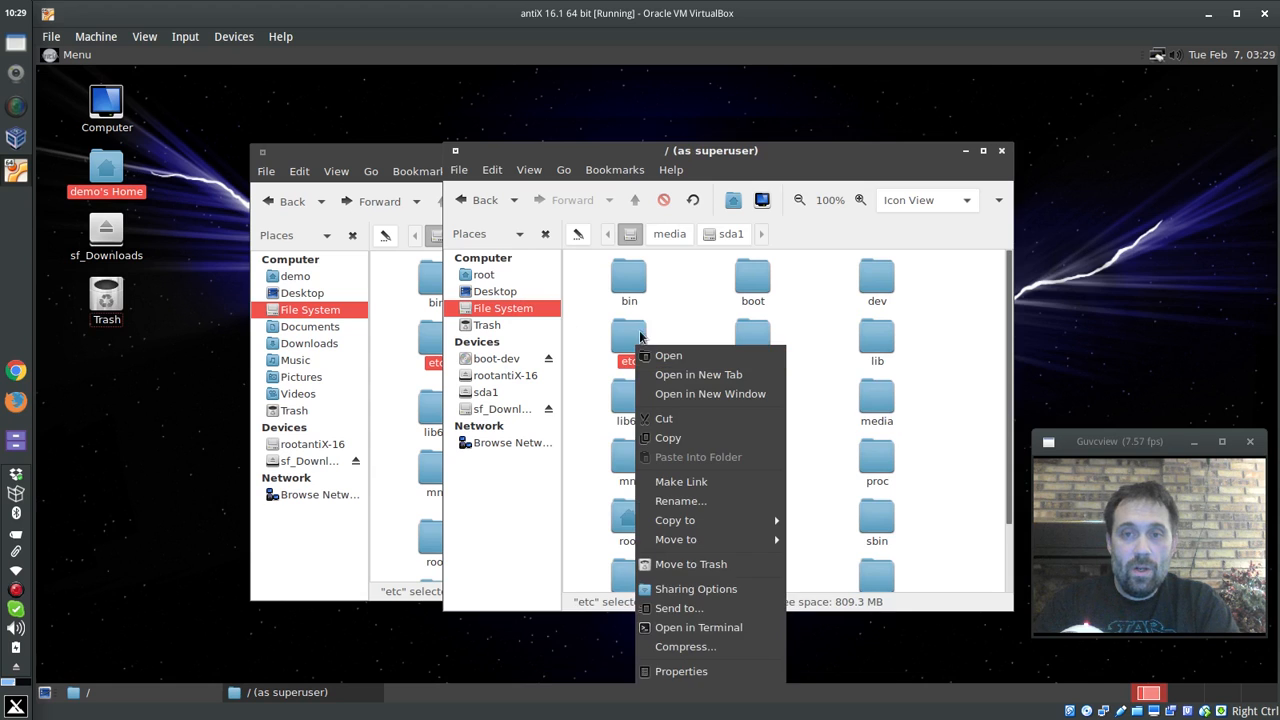
left_click(621, 348)
double_click(621, 348)
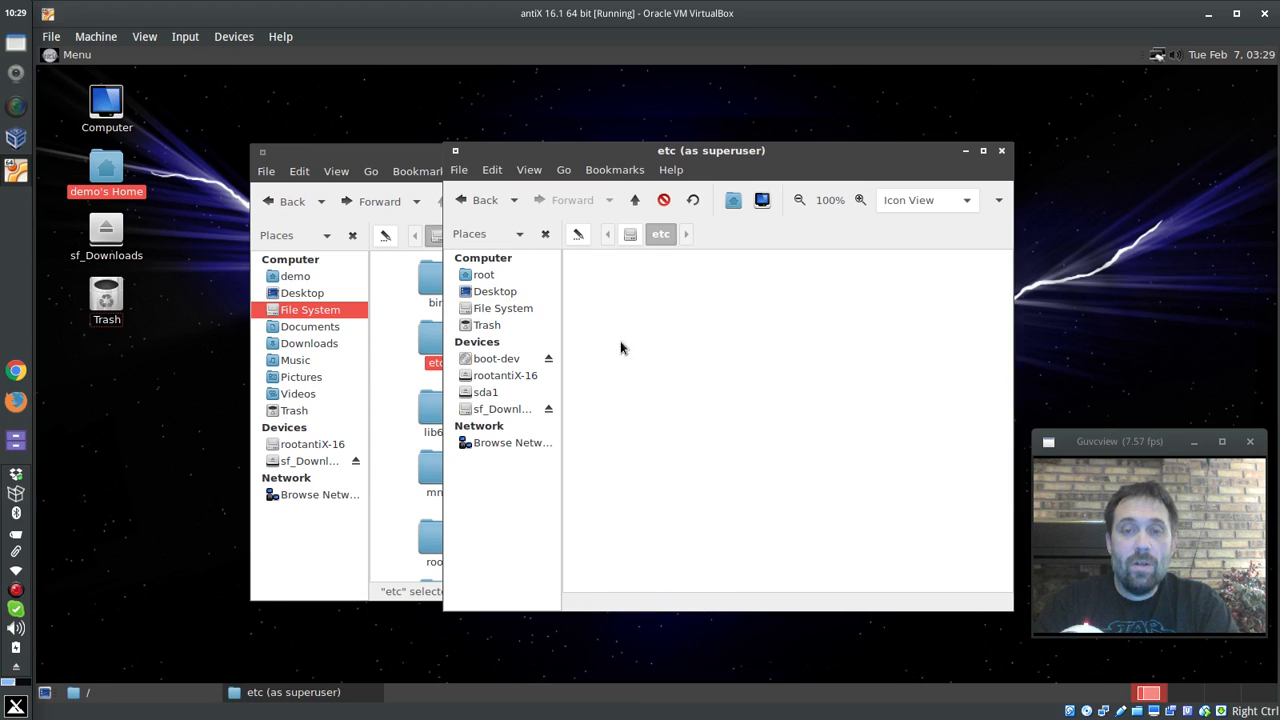
scroll(713, 421, "down", 3)
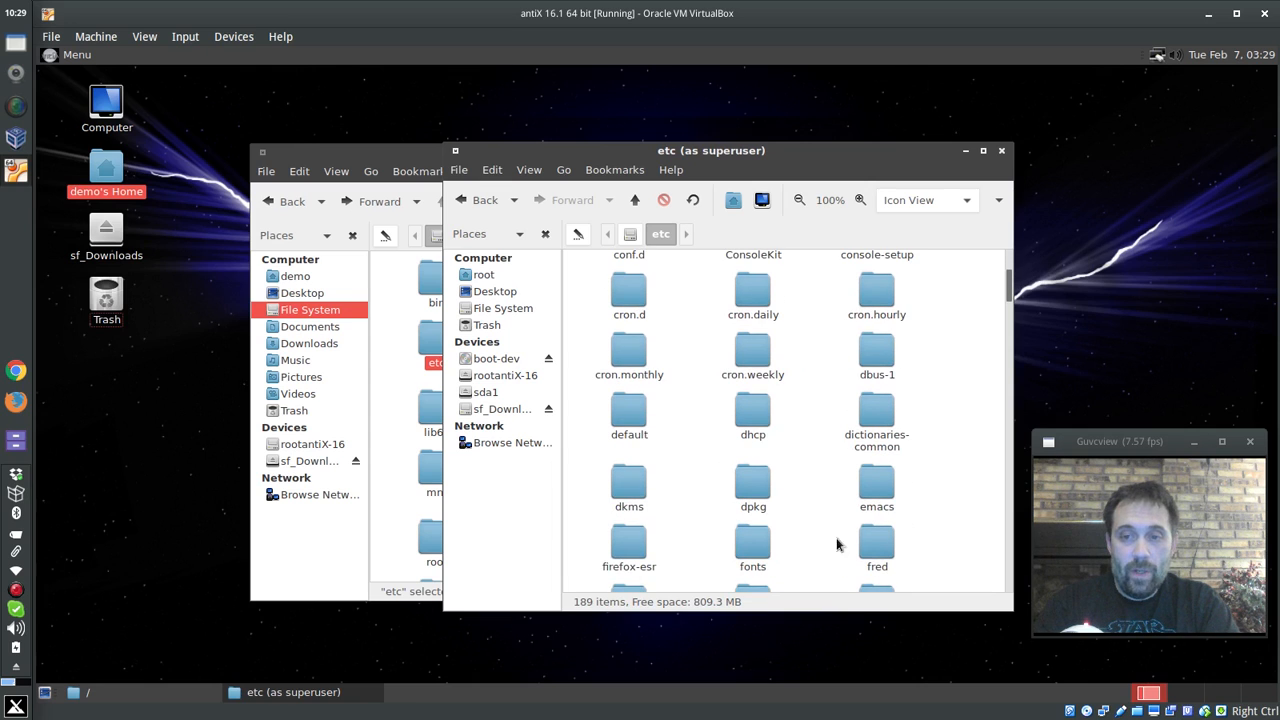
double_click(872, 541)
left_click_drag(916, 456, 595, 272)
key("ctrl+c")
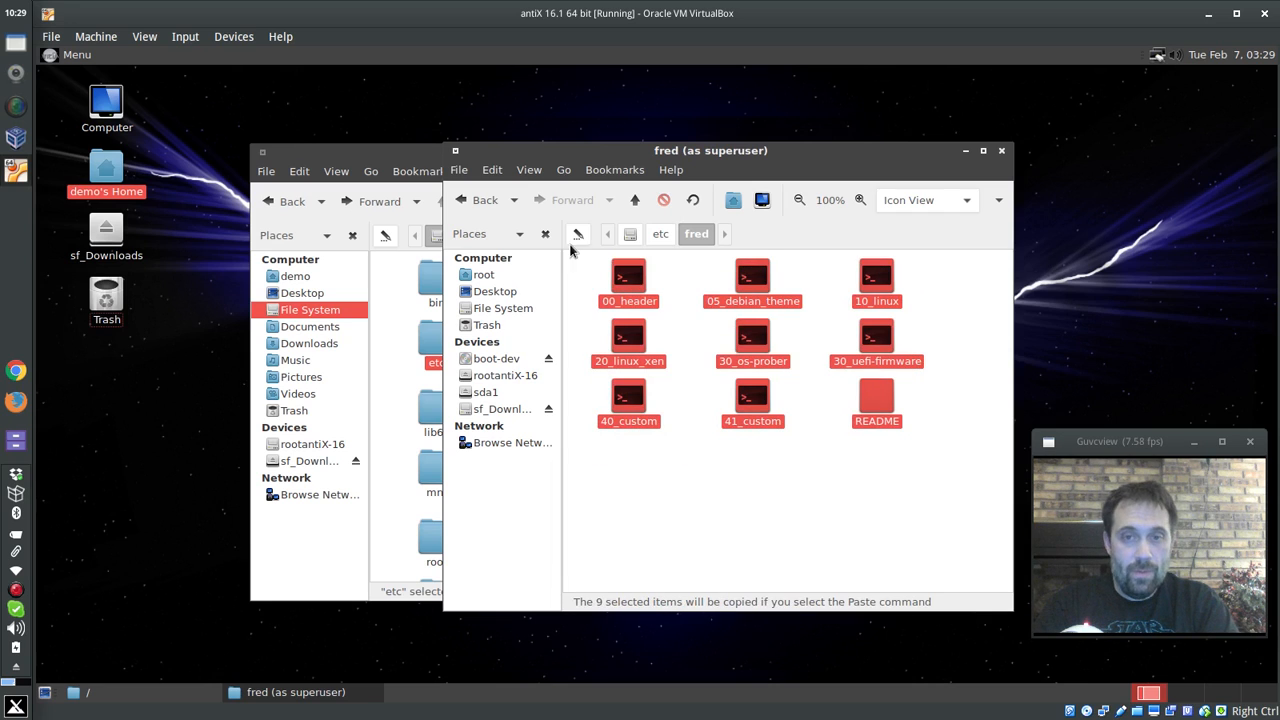
- Create the /etc/grub.d folder, paste the nine scripts into it, and close both Caja windows
left_click(660, 233)
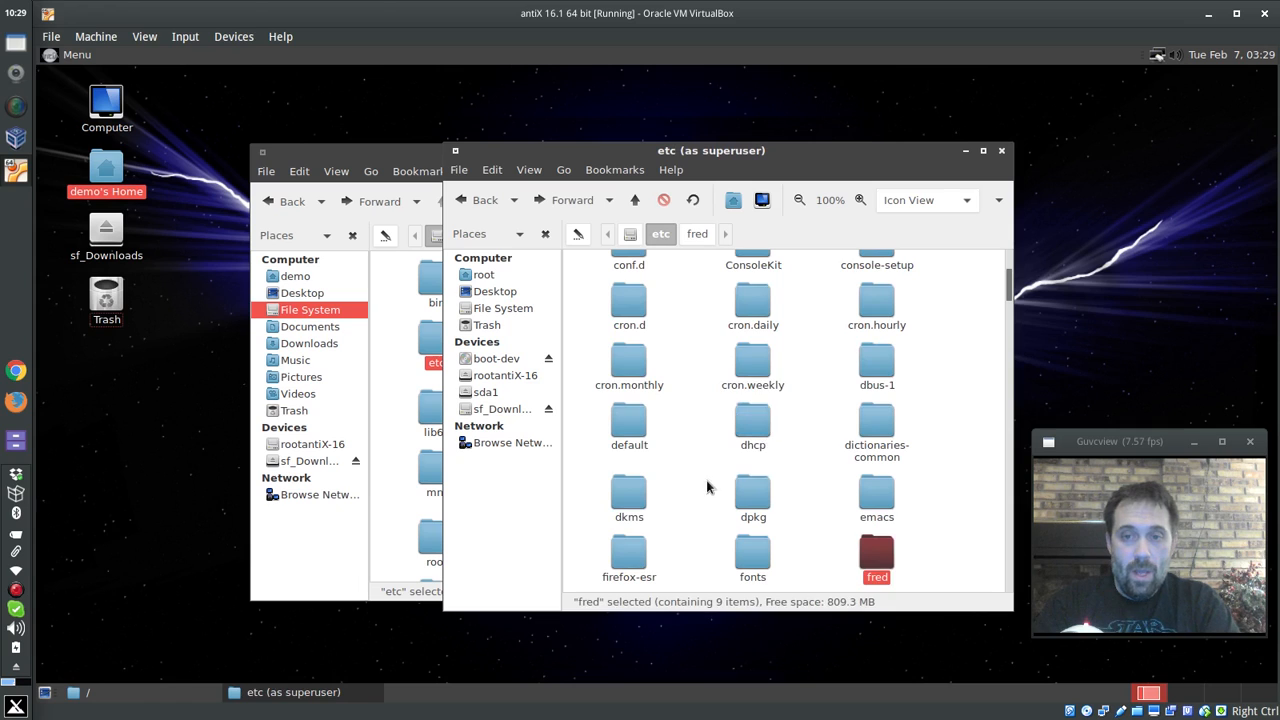
right_click(707, 479)
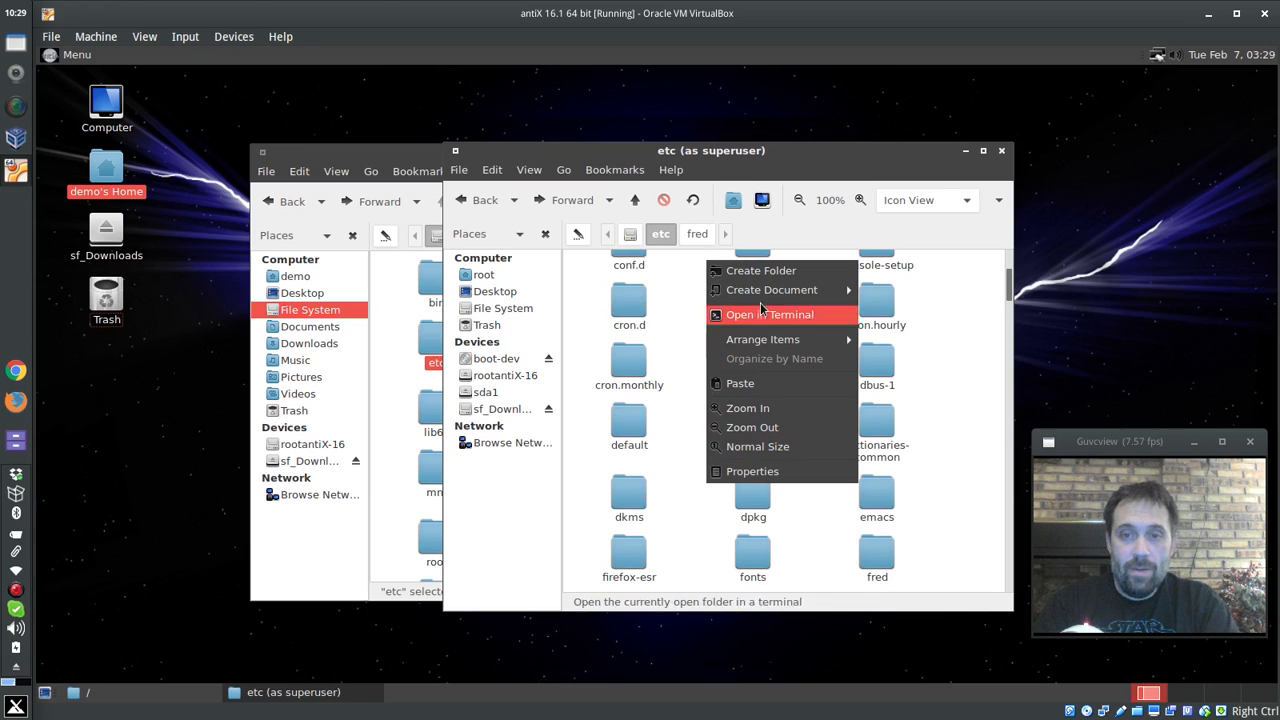
type("grub.d")
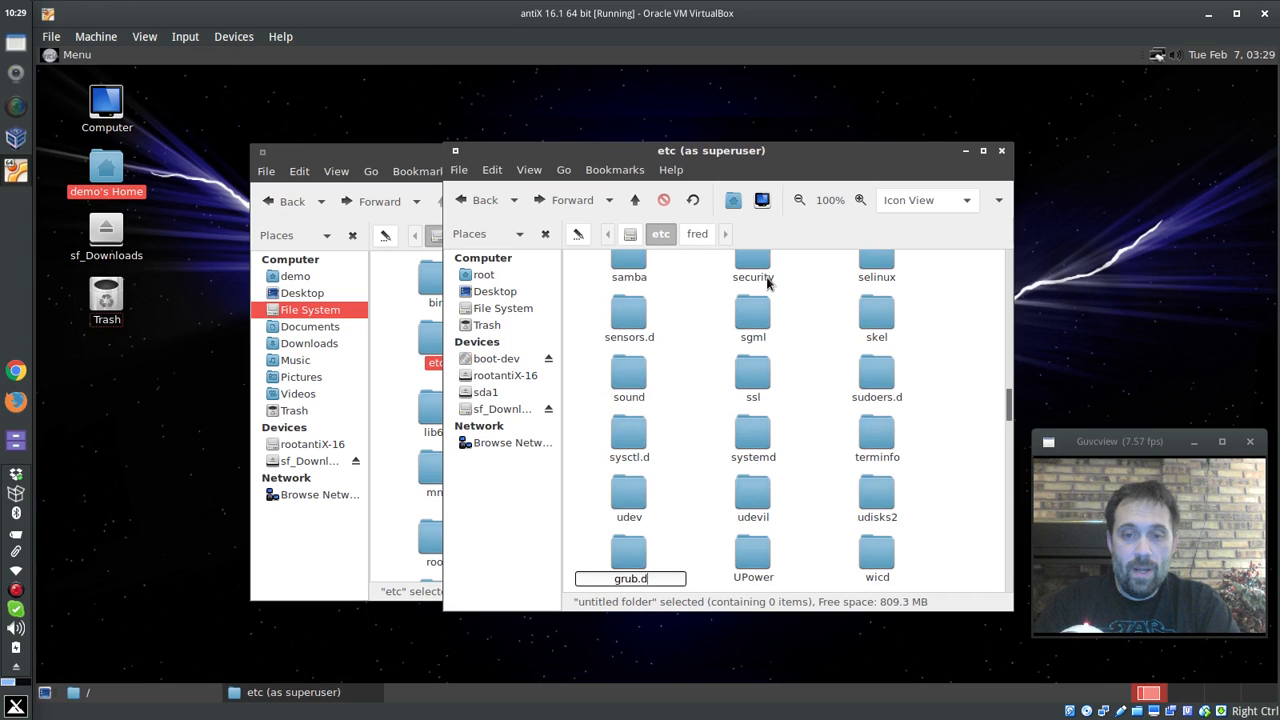
key("Return")
key("Return")
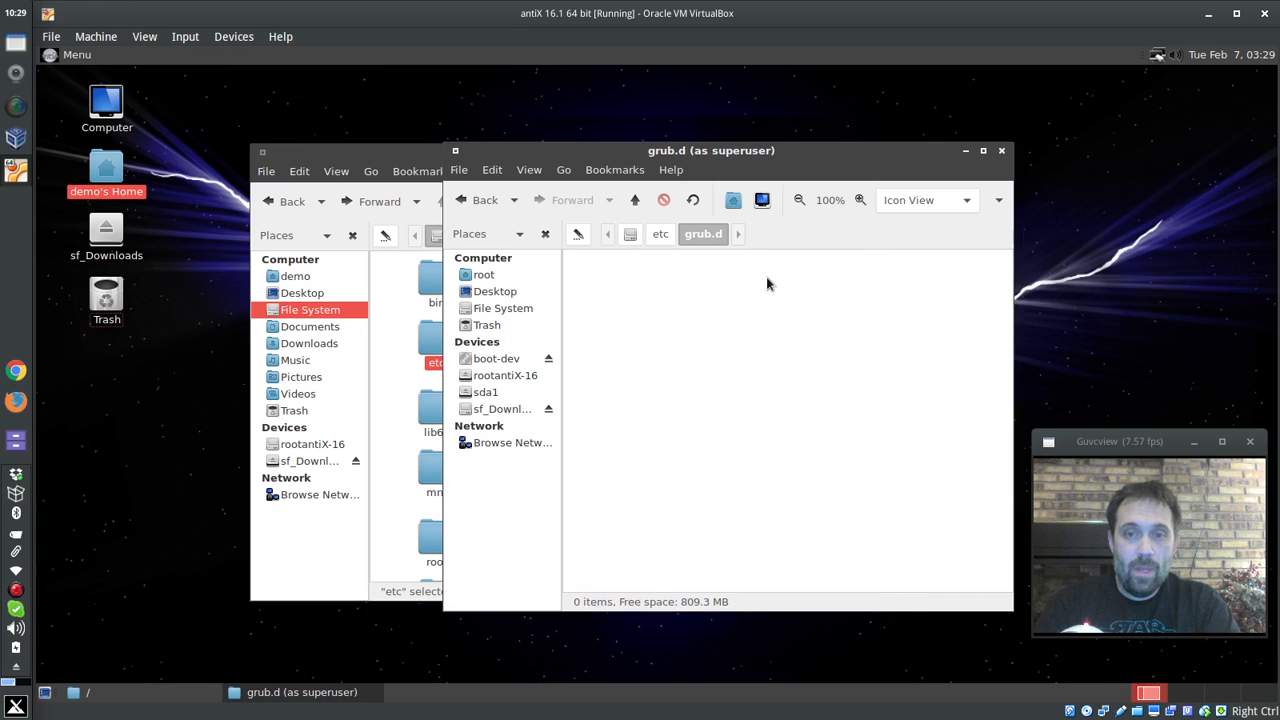
key("ctrl+v")
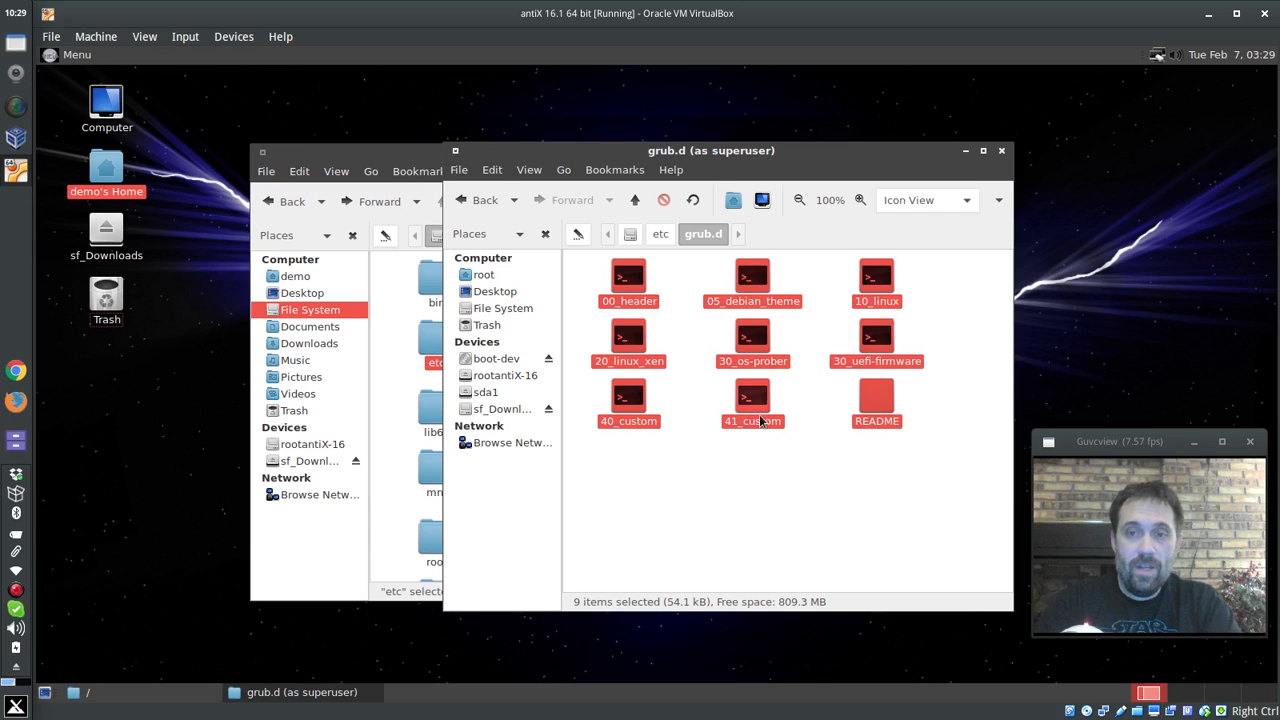
left_click(777, 470)
left_click(1003, 153)
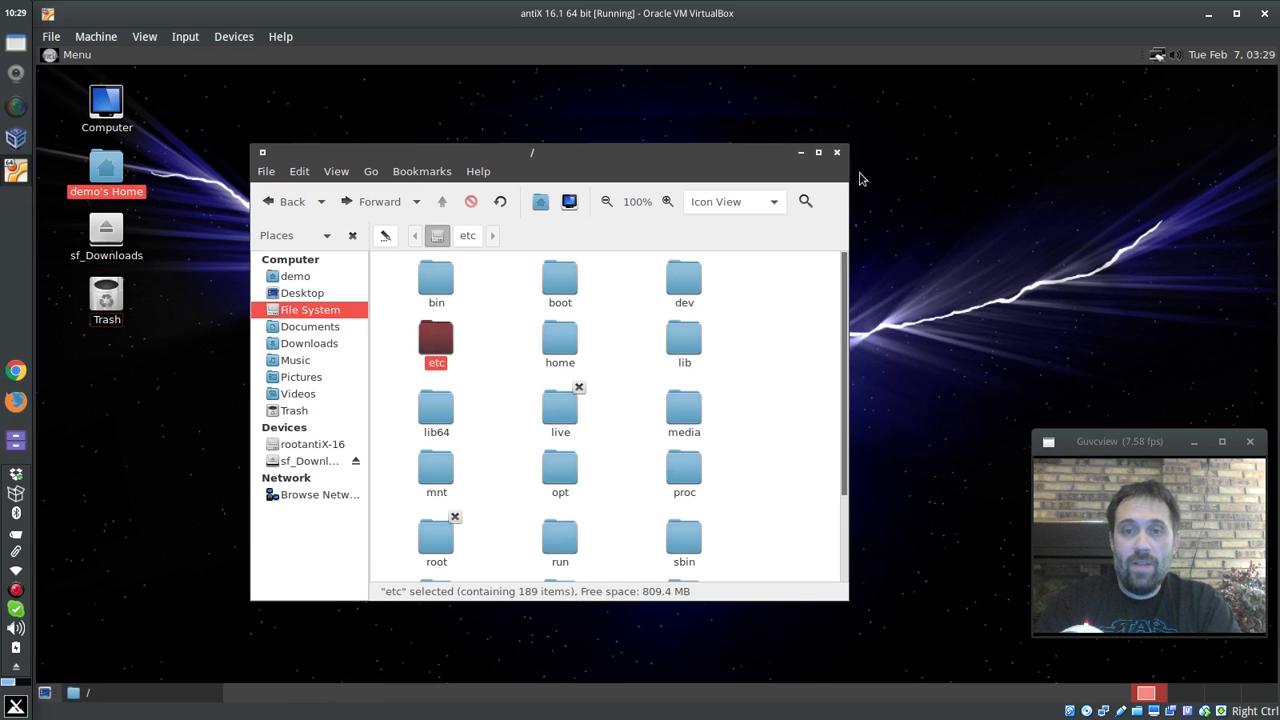
left_click(845, 151)
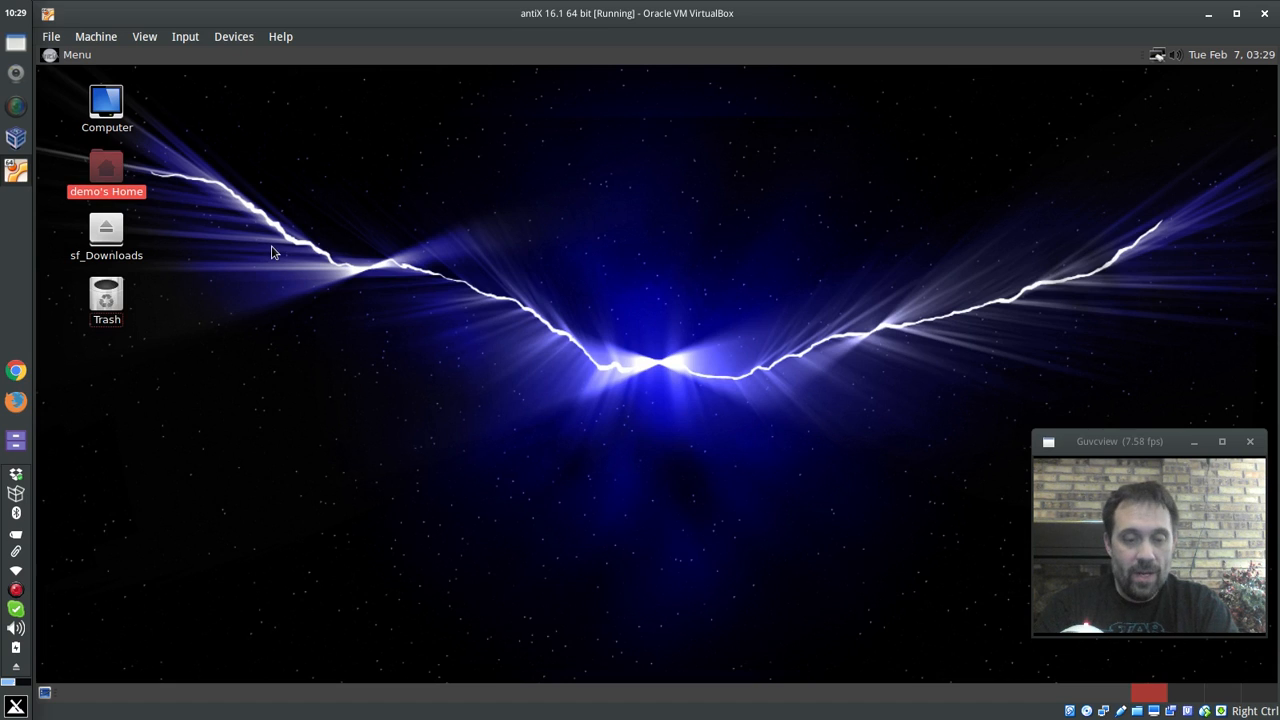
- Open a terminal, become root with su, and run minstall to launch the antiX installer
left_click(68, 56)
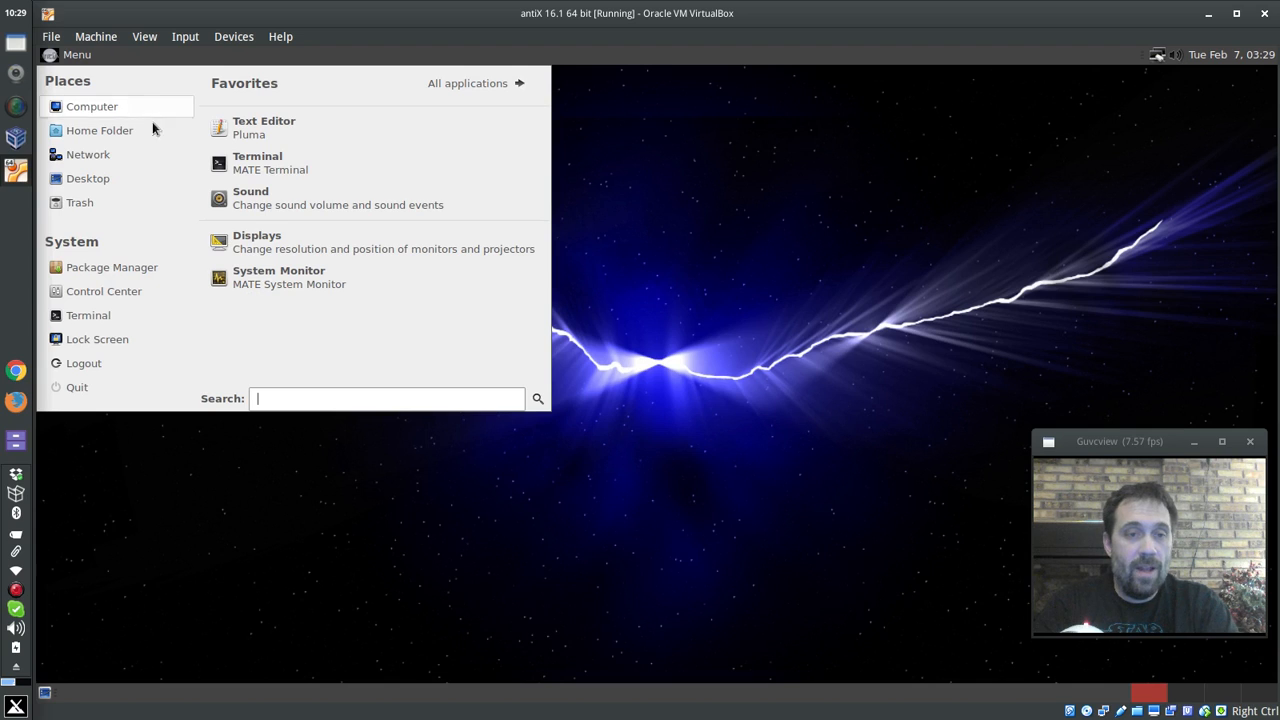
left_click(248, 170)
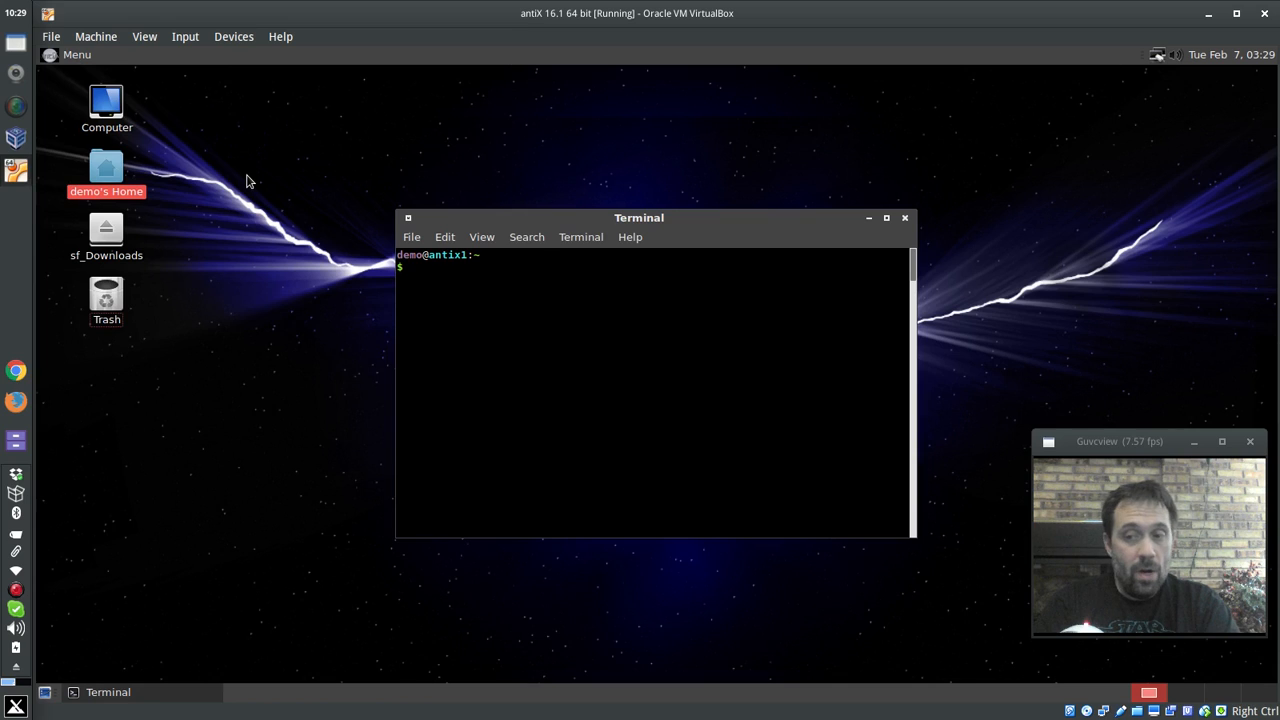
type("s")
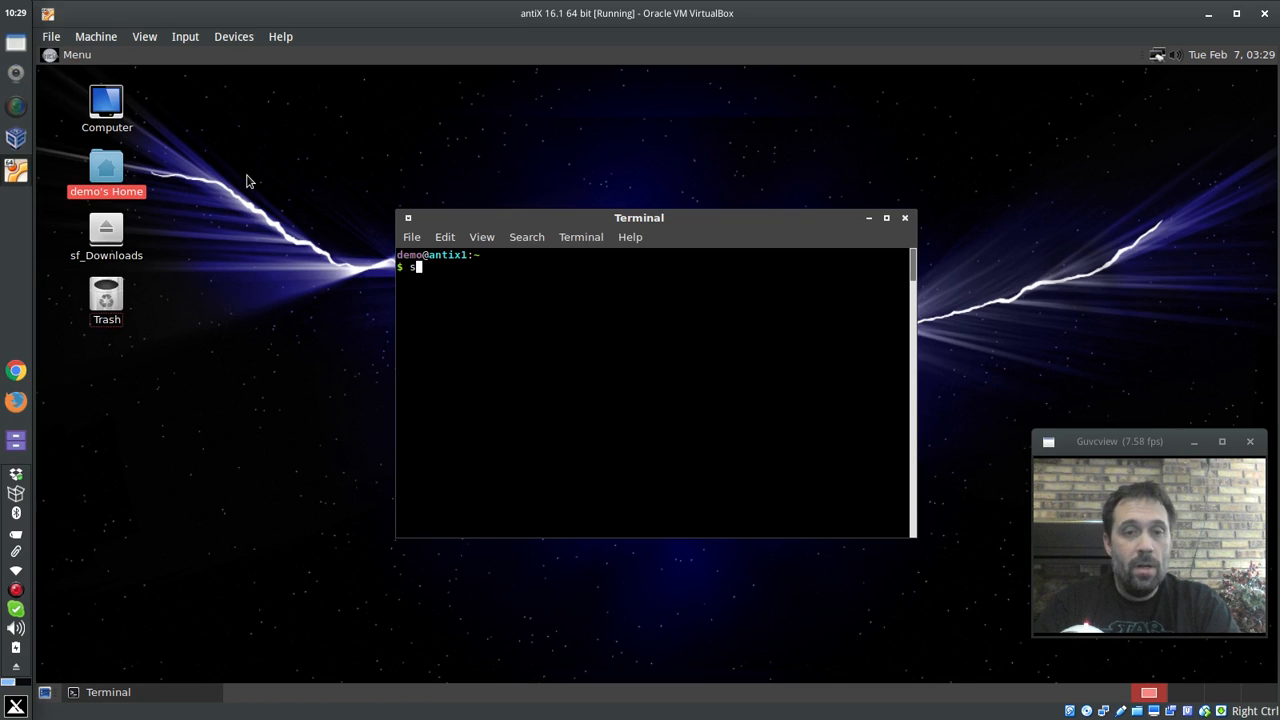
type("u")
key("Return")
key("Return")
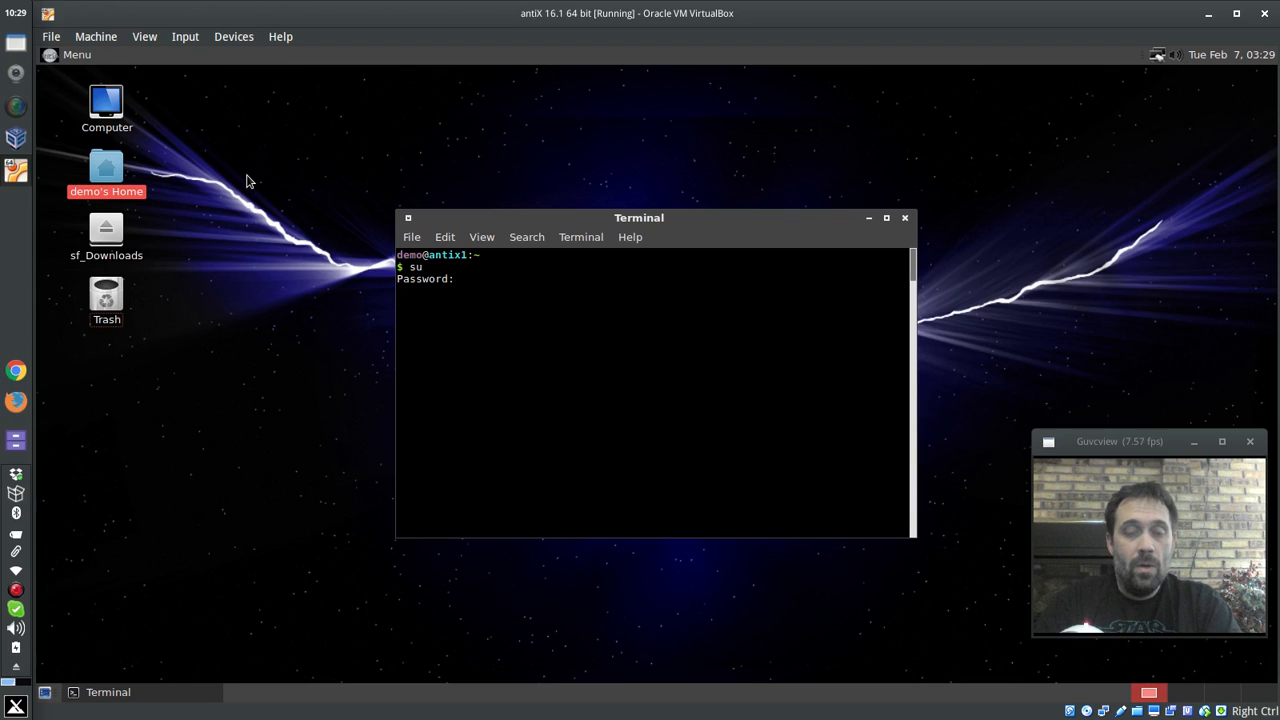
type("su")
key("Return")
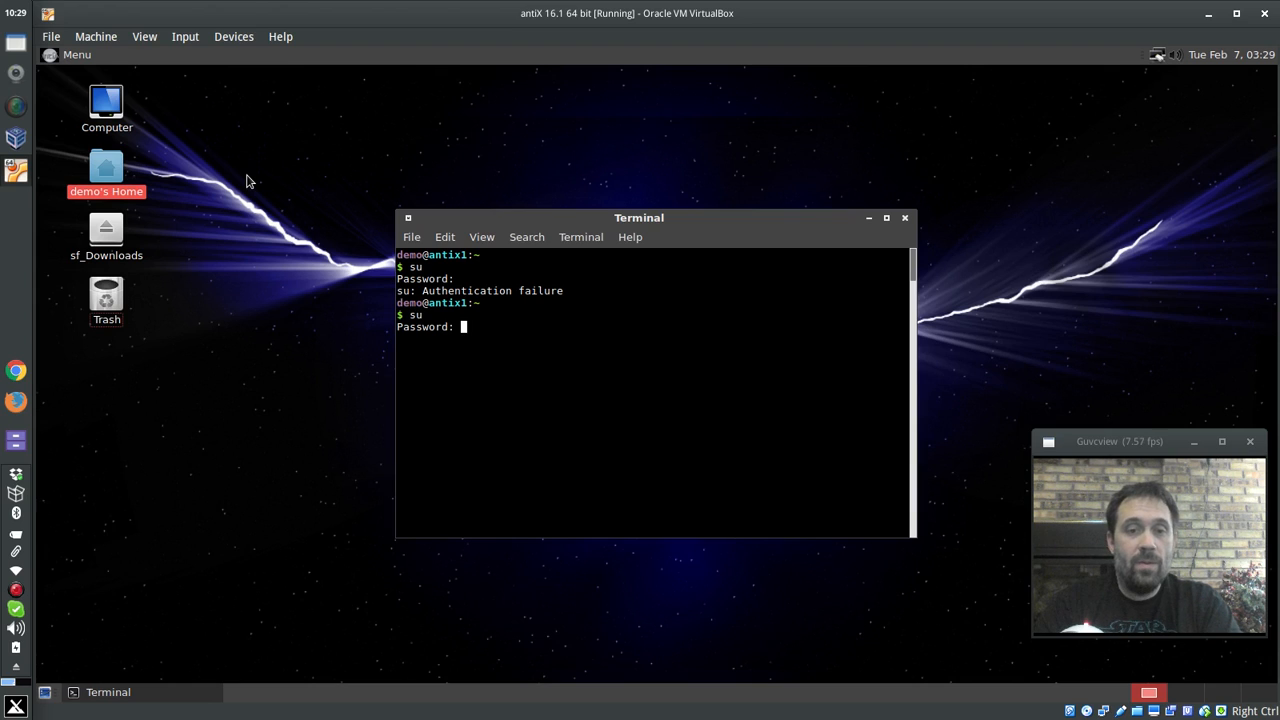
key("Return")
type("mi")
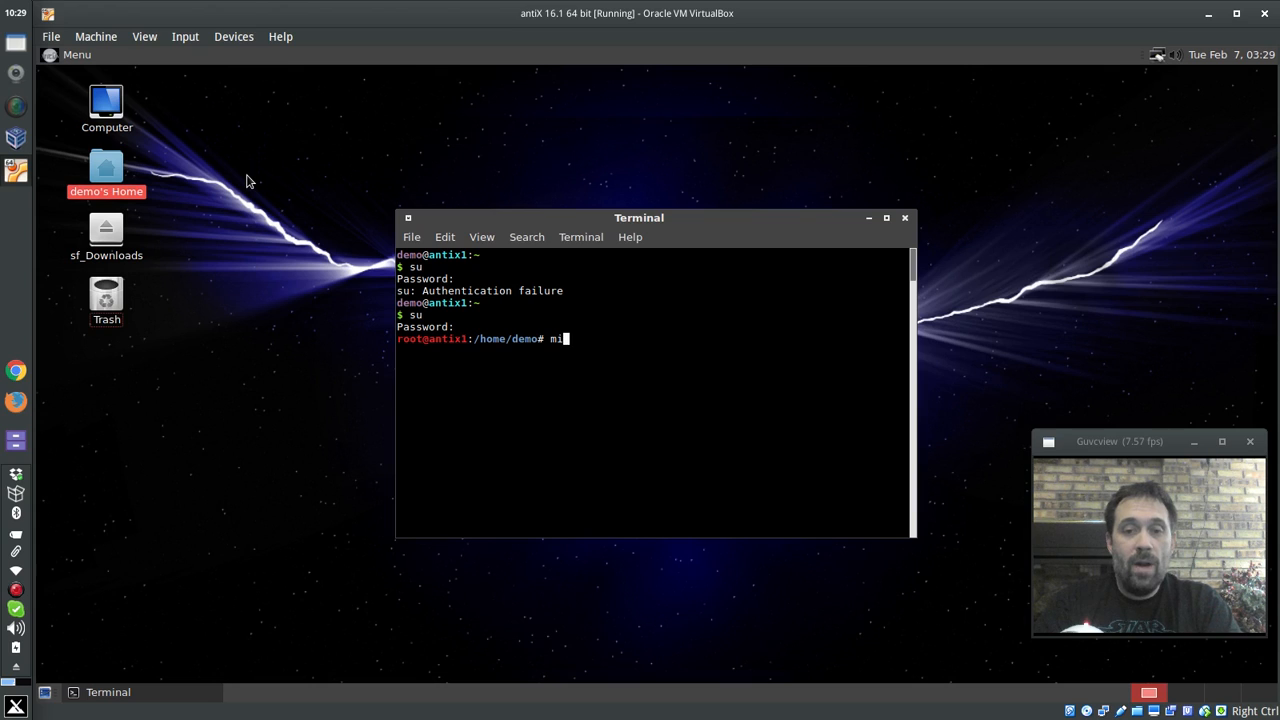
type("nstall")
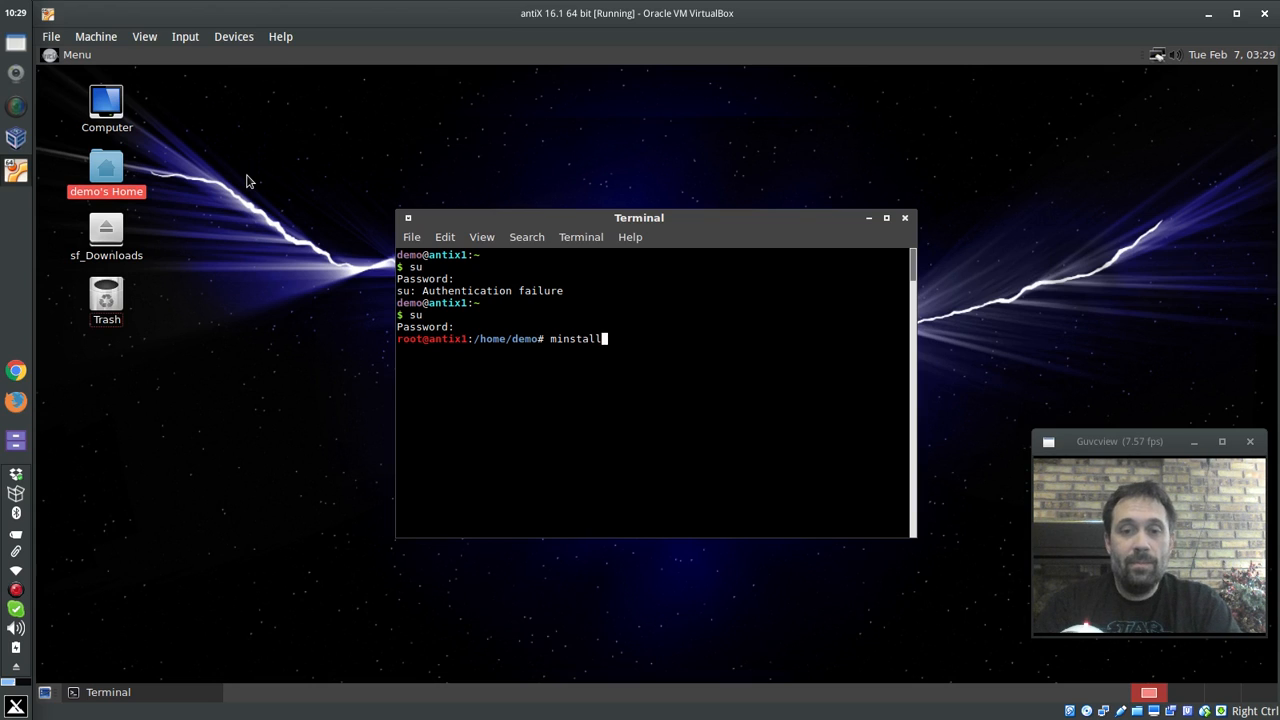
key("Return")
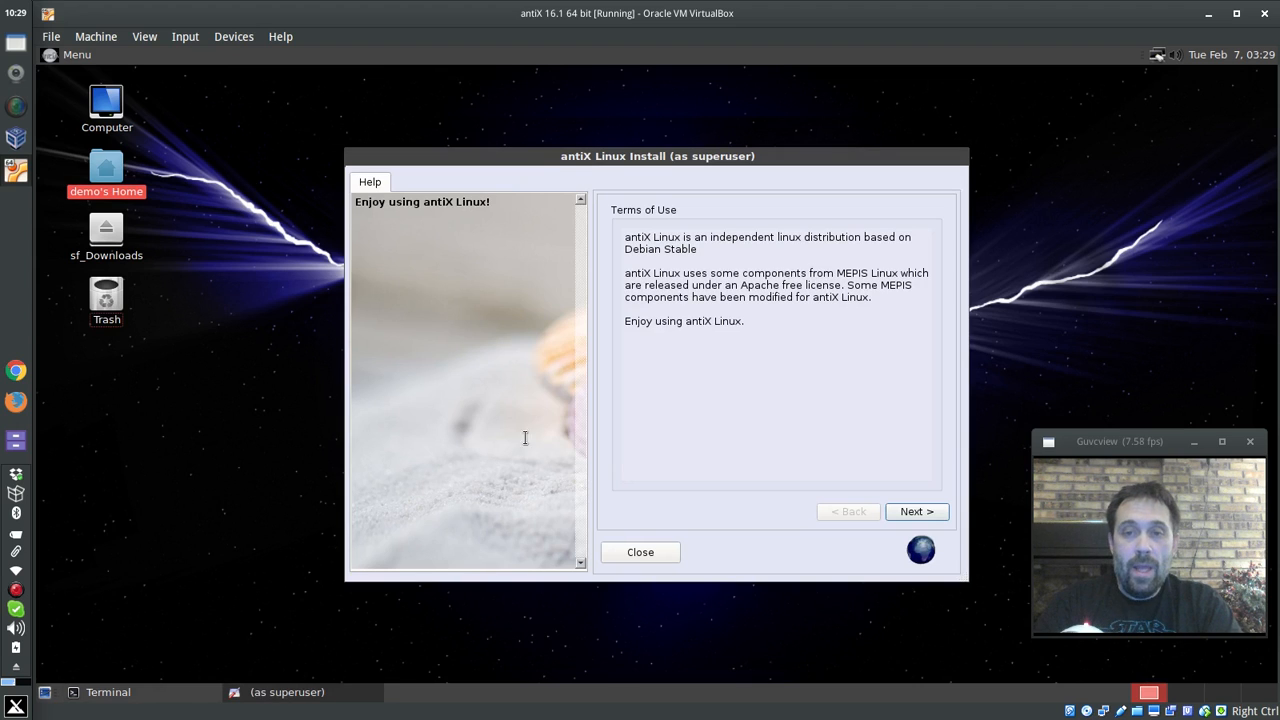
- Accept the Terms of Use, keep sda2 as the ext4 root partition, and begin installation
left_click(912, 512)
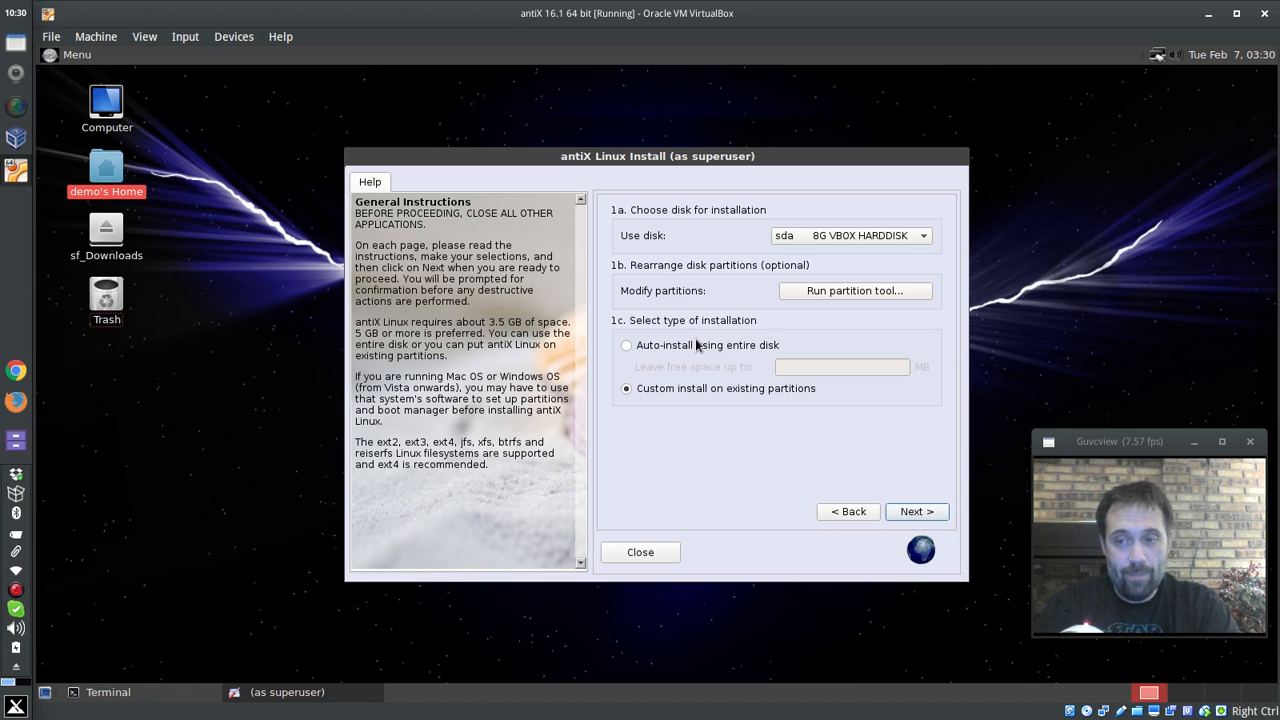
left_click(909, 513)
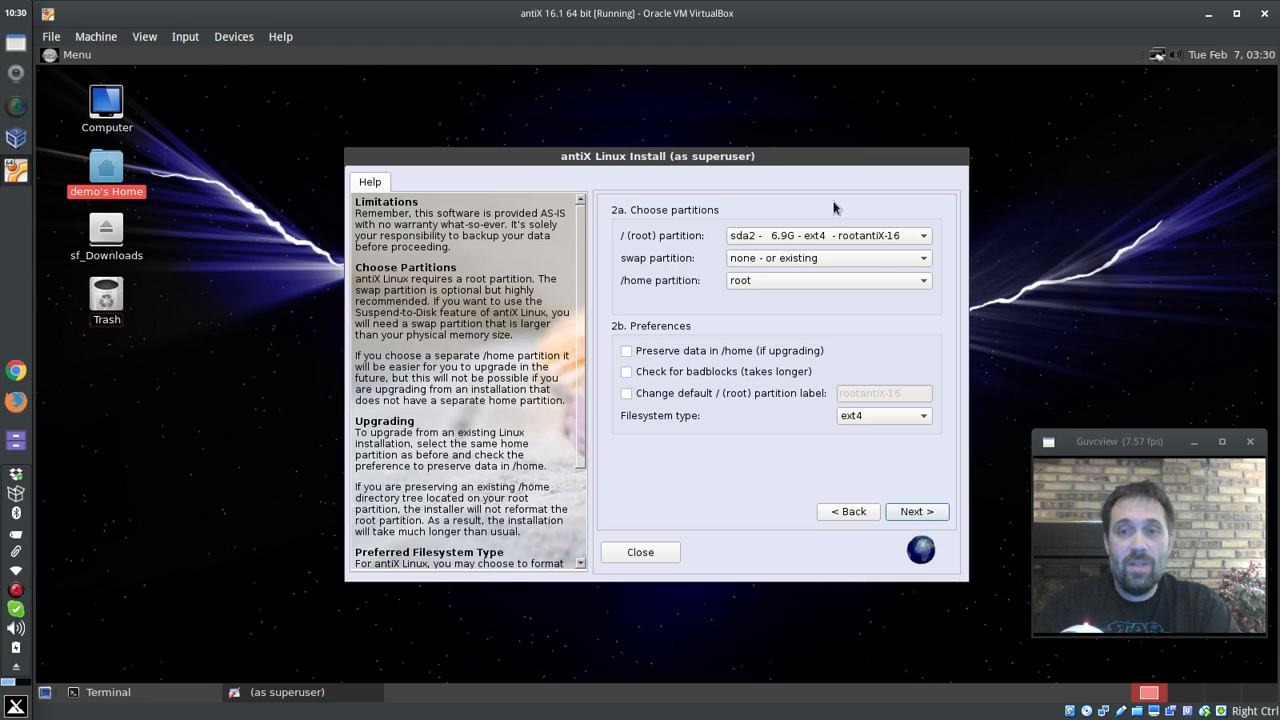
left_click(870, 244)
left_click(870, 244)
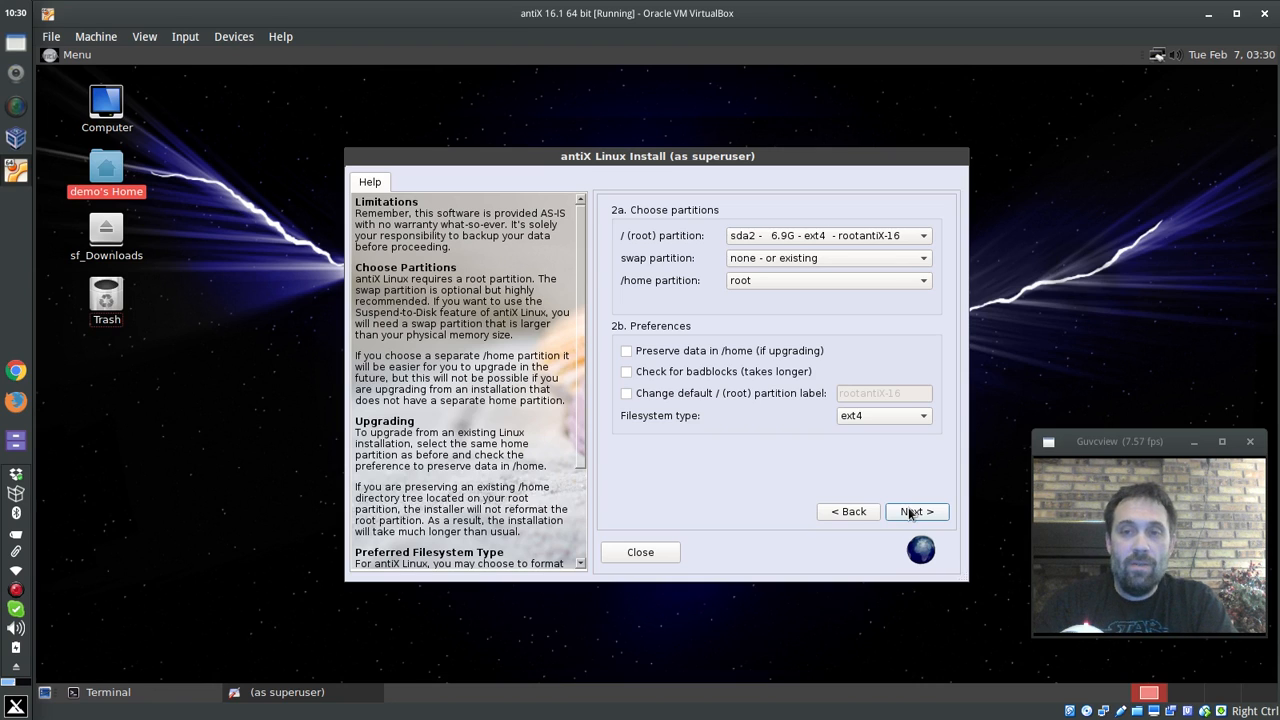
left_click(909, 511)
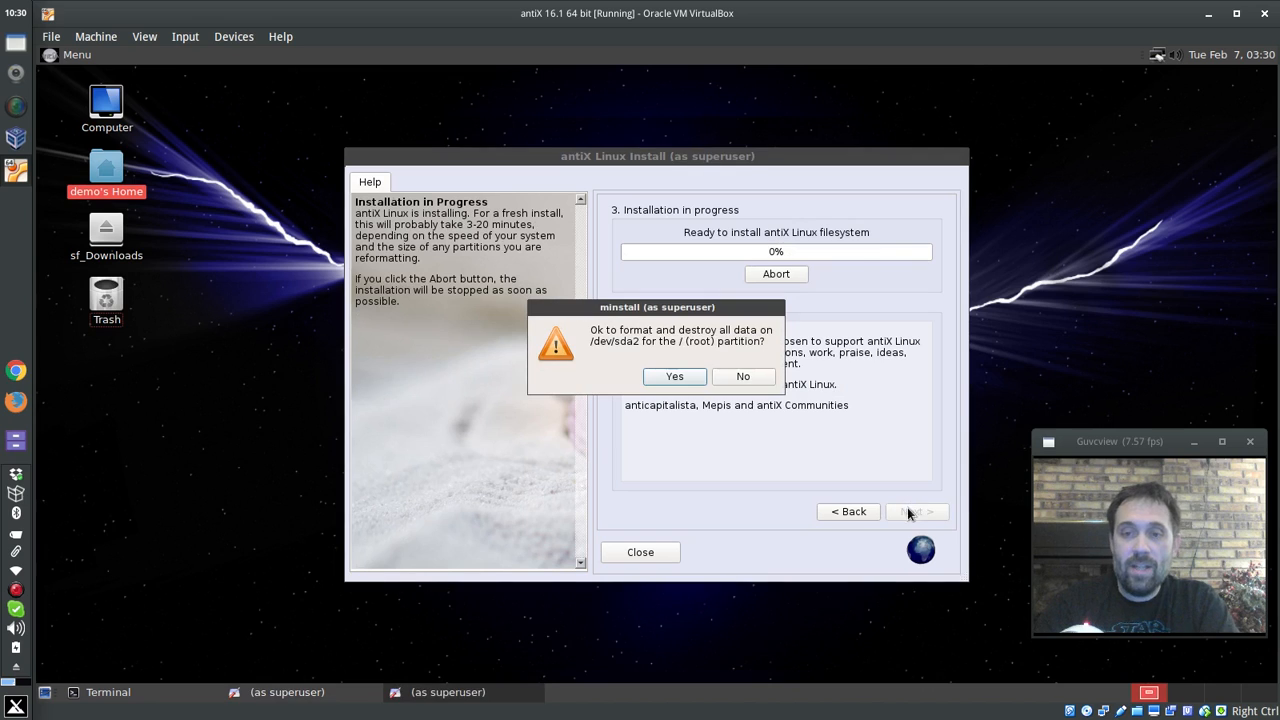
- Confirm formatting /dev/sda2, then install GRUB on the ESP at sda1
left_click(675, 379)
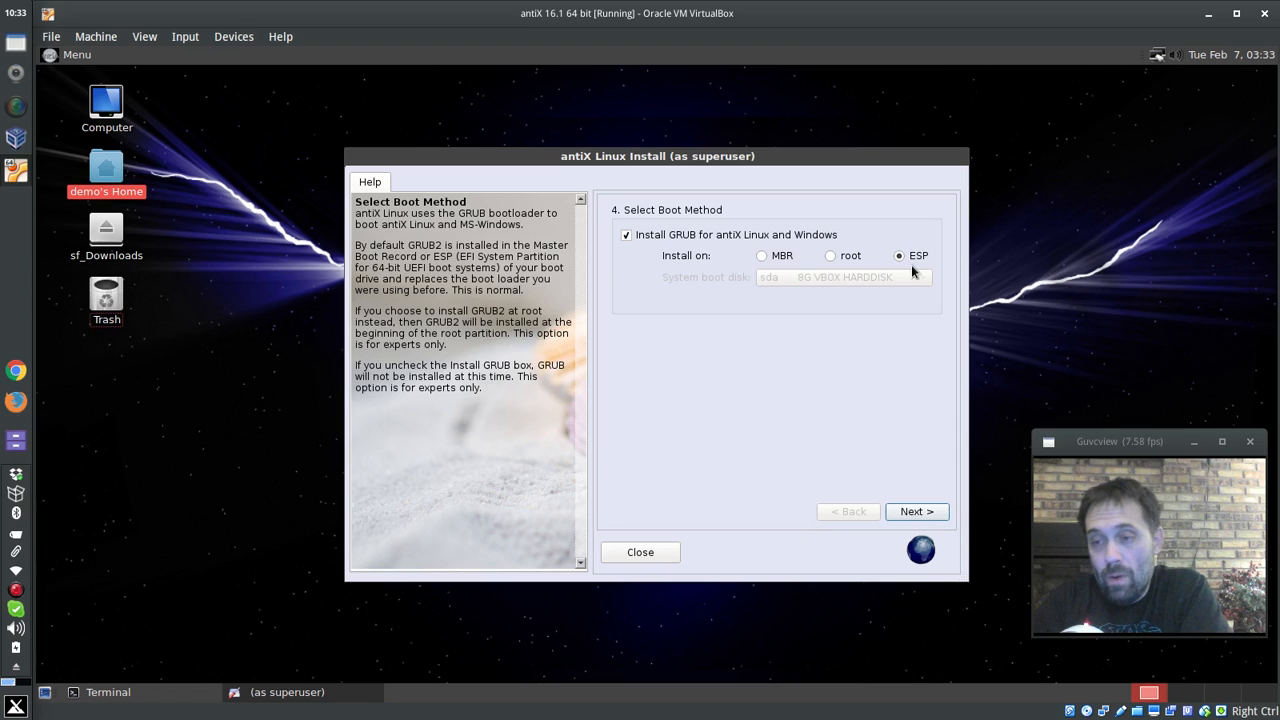
left_click(898, 513)
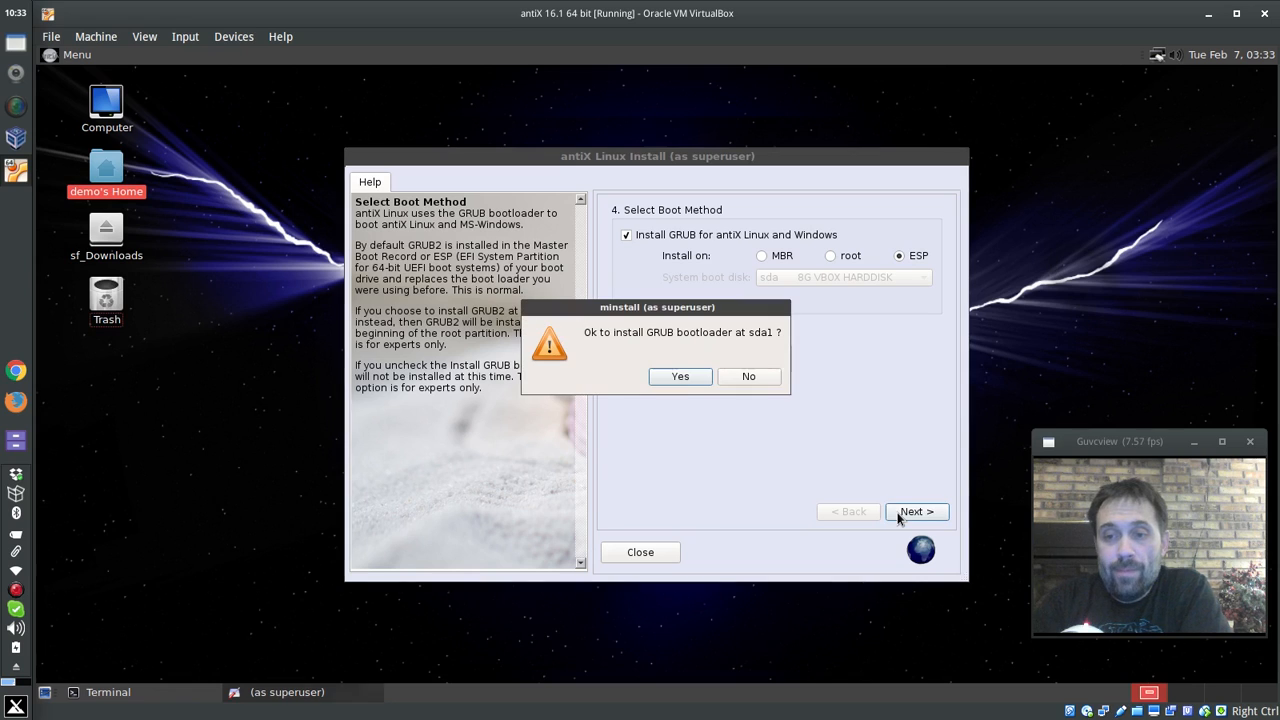
left_click(673, 377)
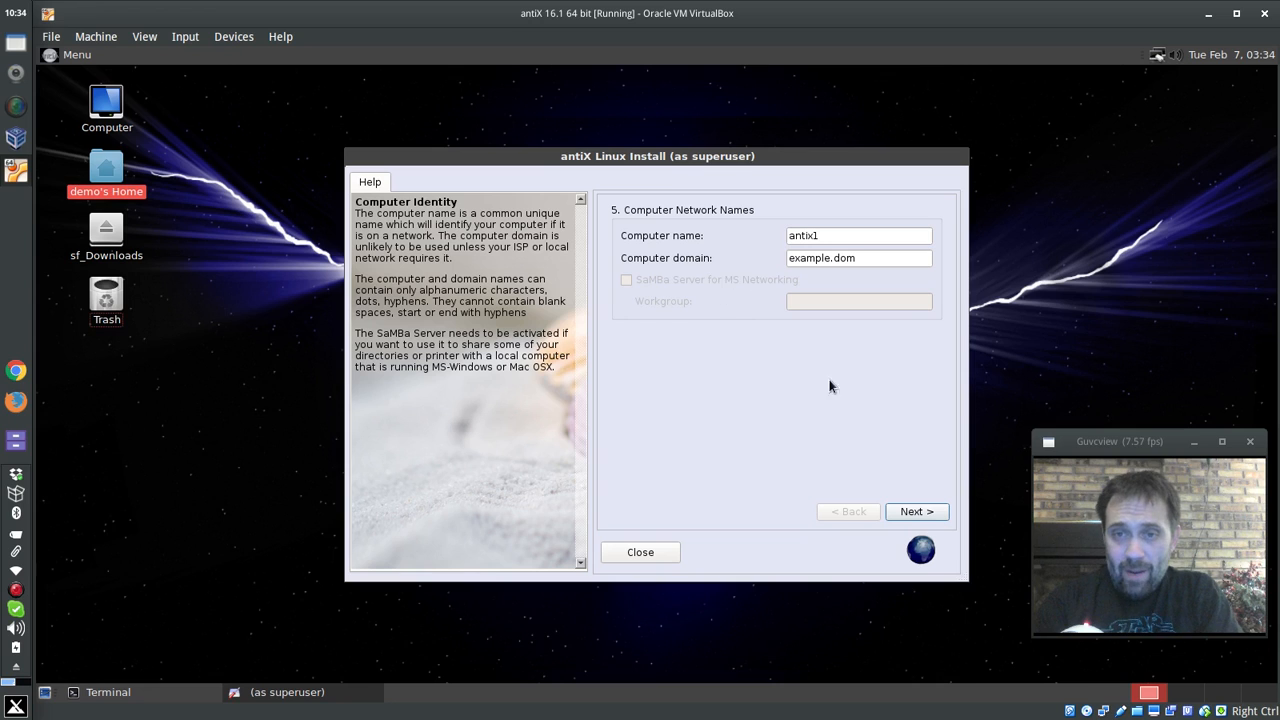
- Accept the computer name, keeping keyboard us, locale en_US.UTF-8 and timezone America/New_York
left_click(913, 515)
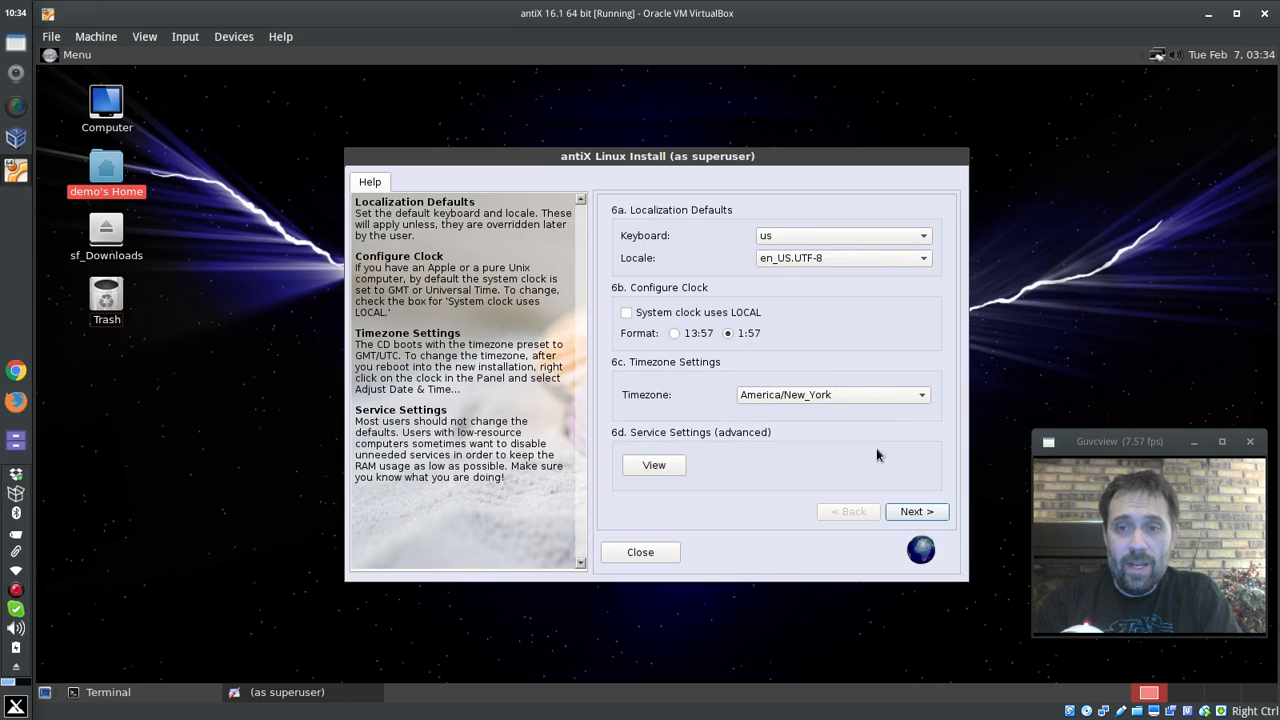
left_click(778, 237)
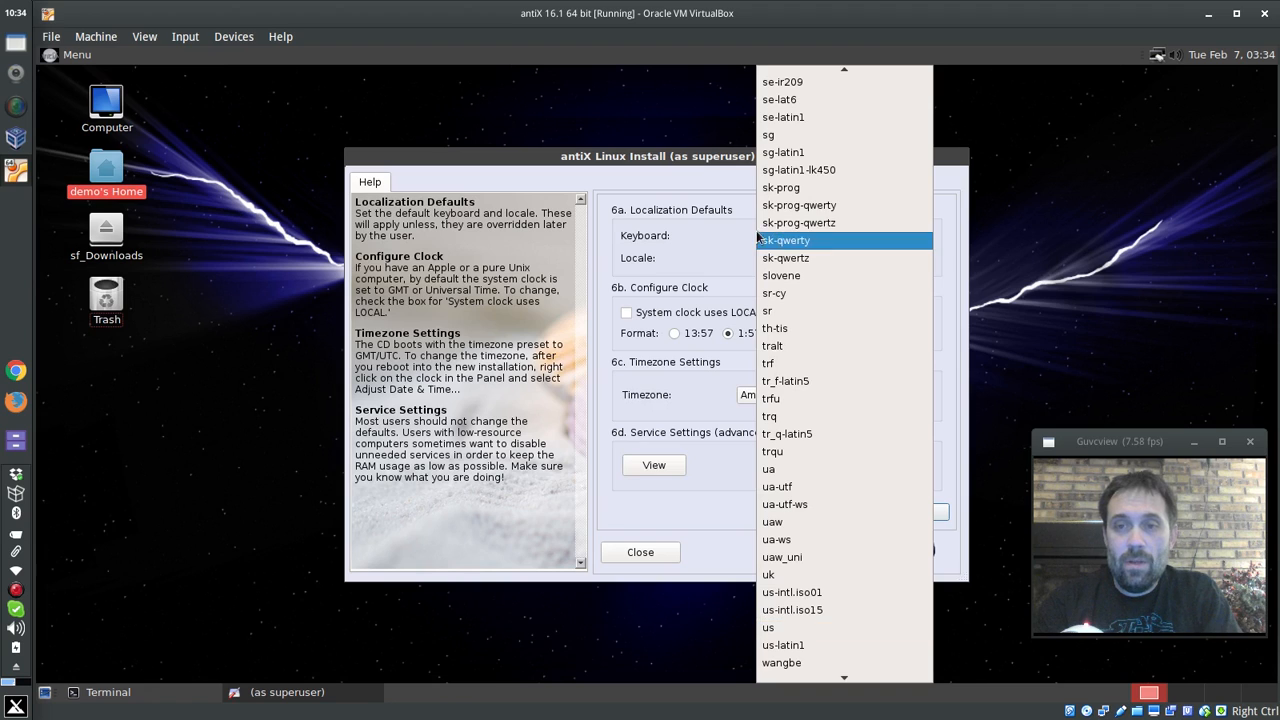
left_click(699, 180)
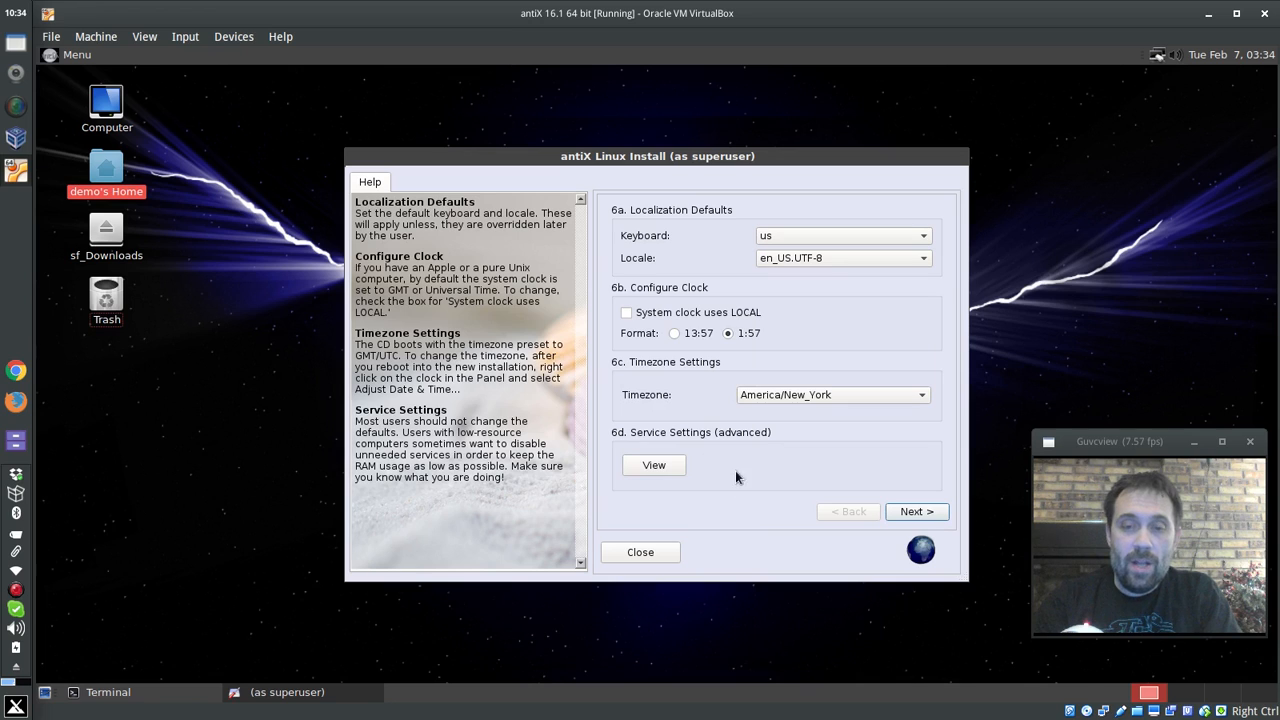
left_click(650, 468)
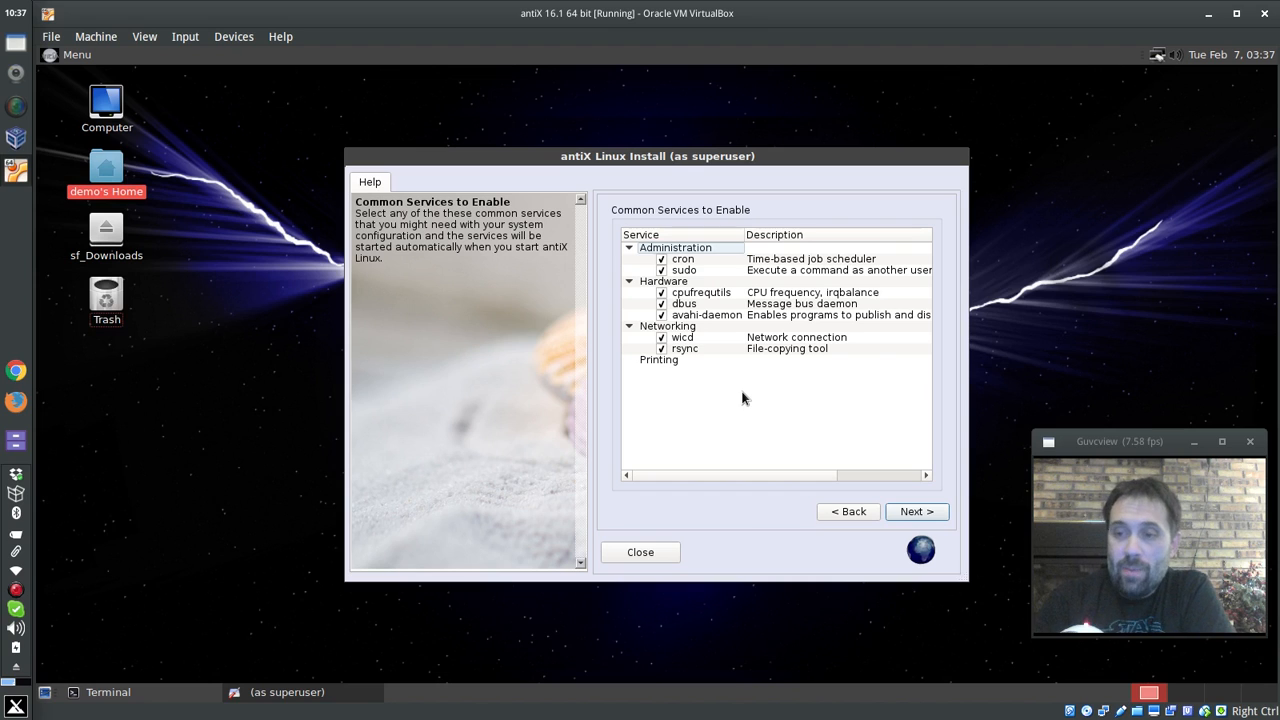
left_click(927, 515)
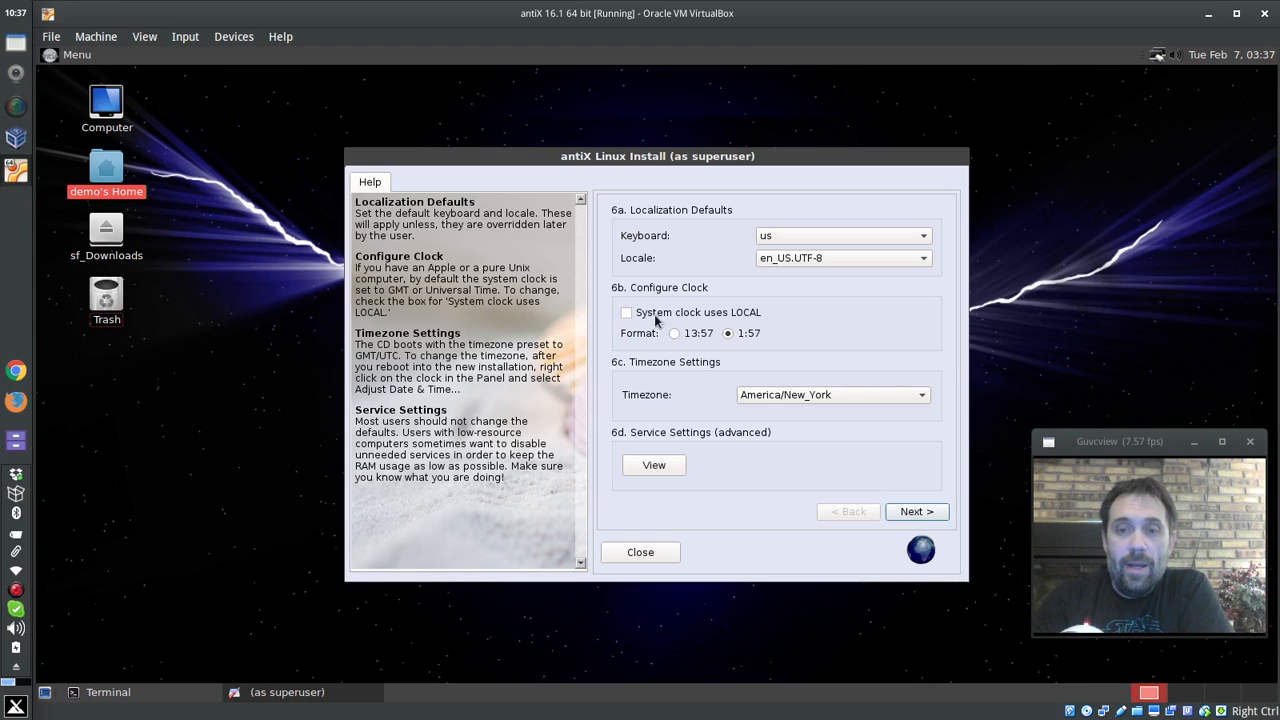
left_click(920, 514)
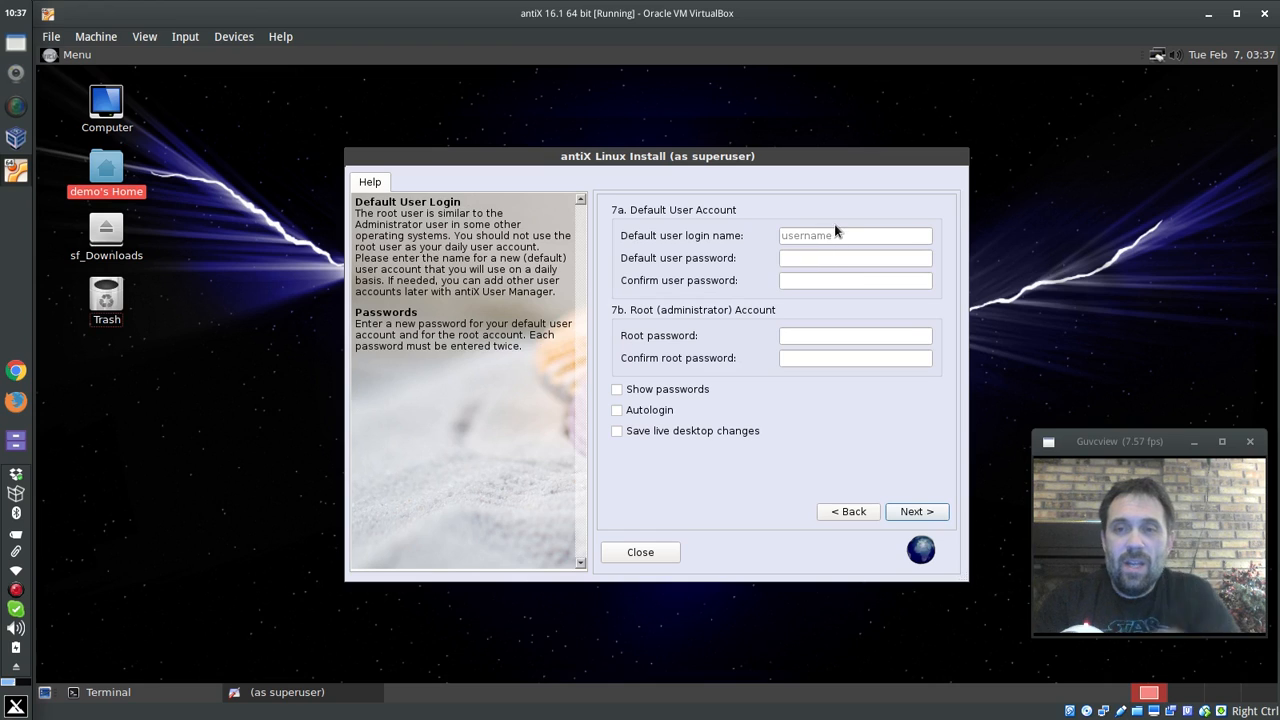
- Enter the login name 'dolphin' and type the user password twice
left_click(833, 231)
type("dolph")
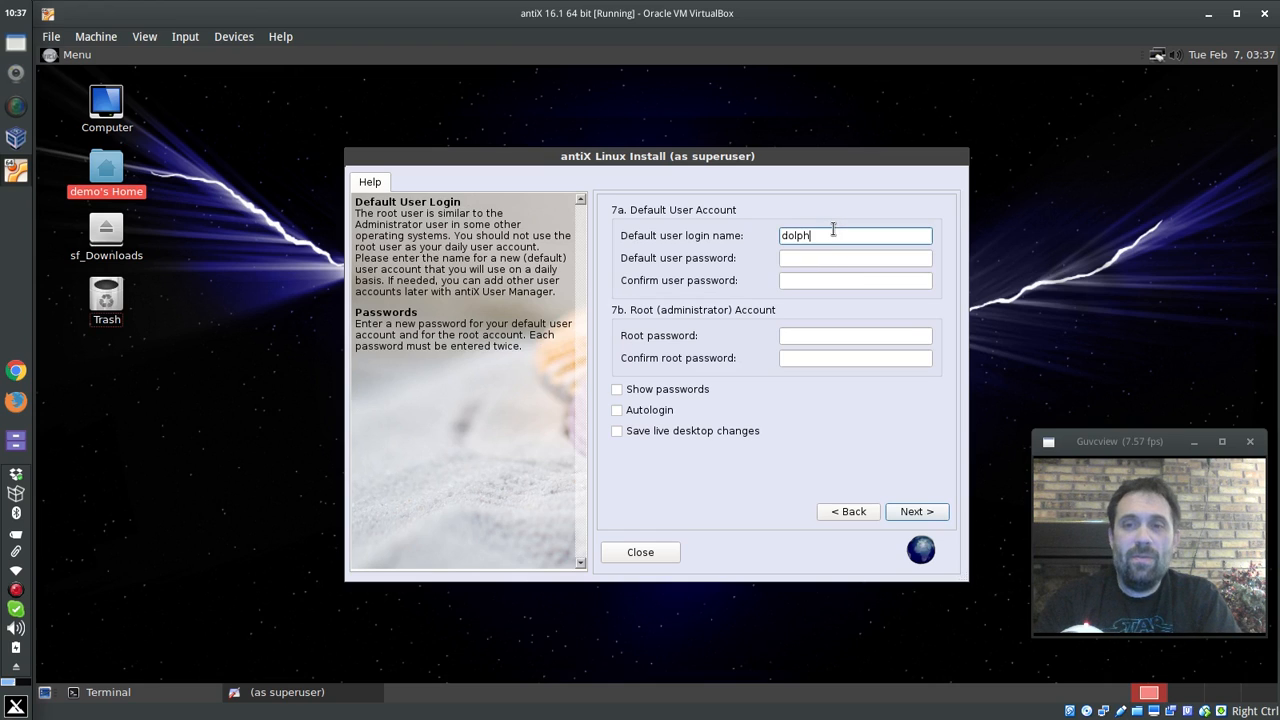
type("in")
key("Tab")
type("demo")
key("Tab")
type("de")
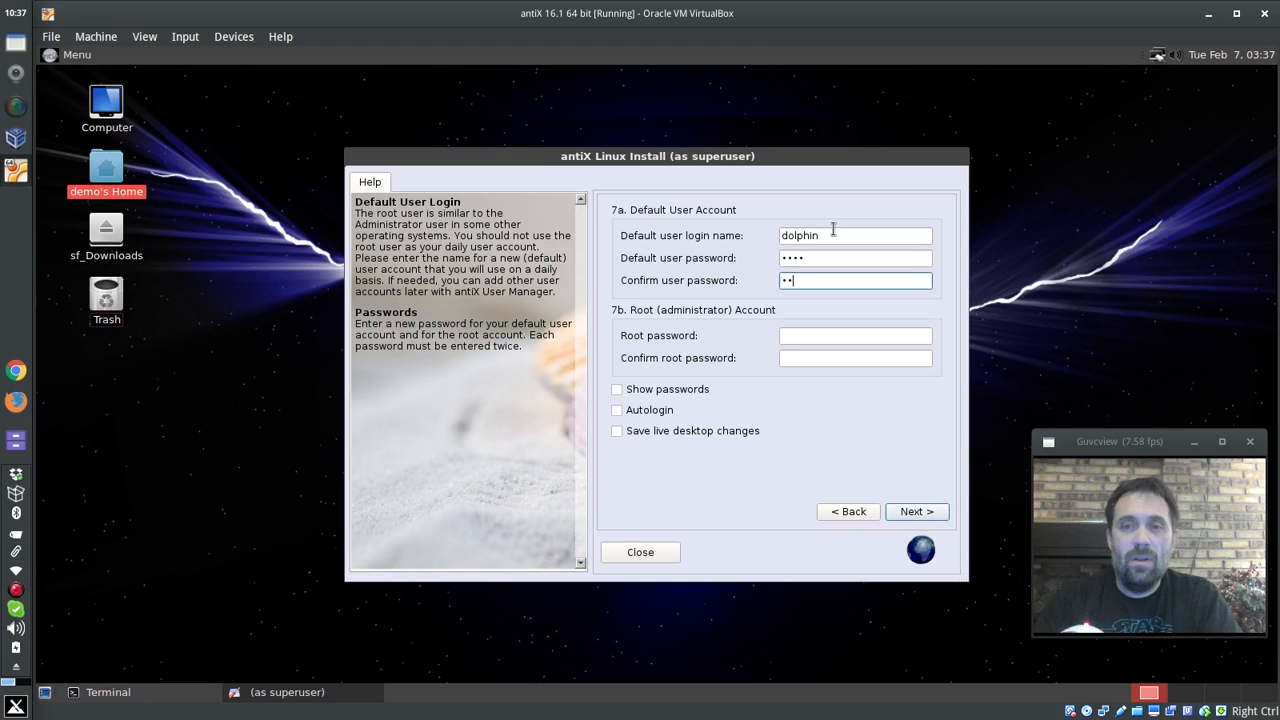
type("mo")
- Set the root password and let the installation run to completion
key("Tab")
type("demo")
key("Tab")
type("demo")
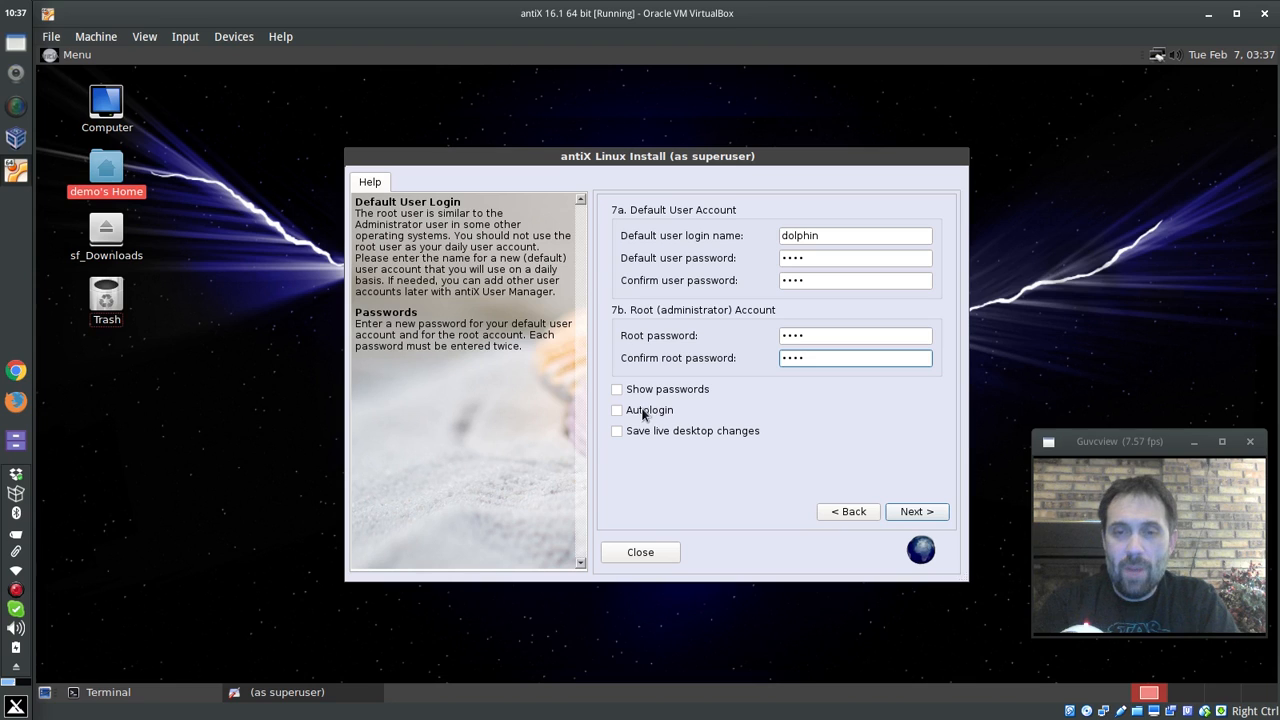
left_click(907, 511)
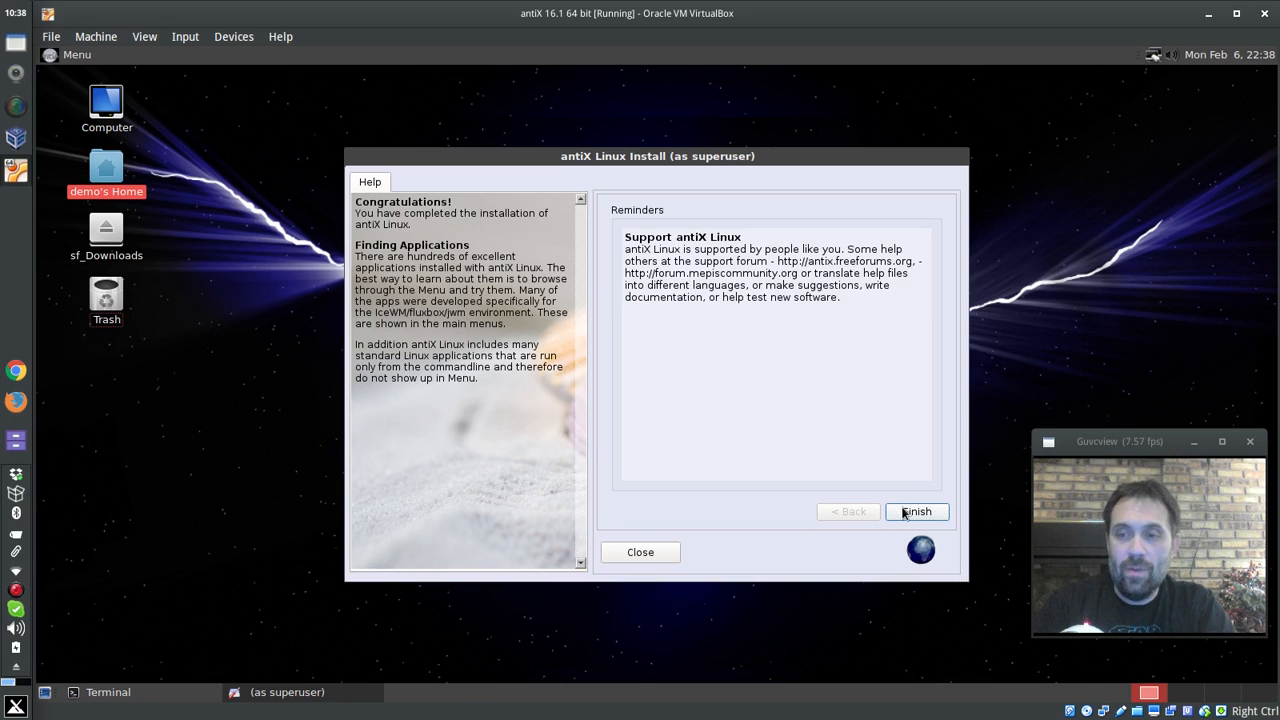
left_click(904, 513)
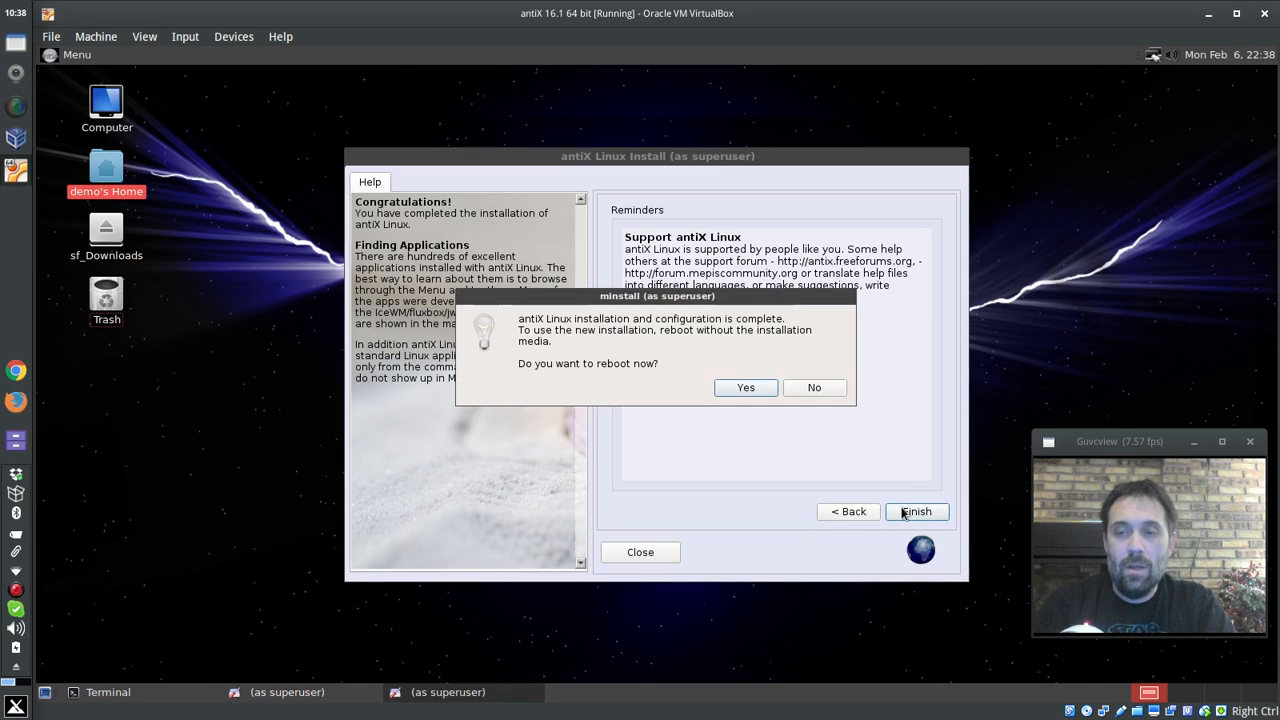
- Reboot without the installation disc and start antiX 17.a1 from the GRUB menu
left_click(746, 388)
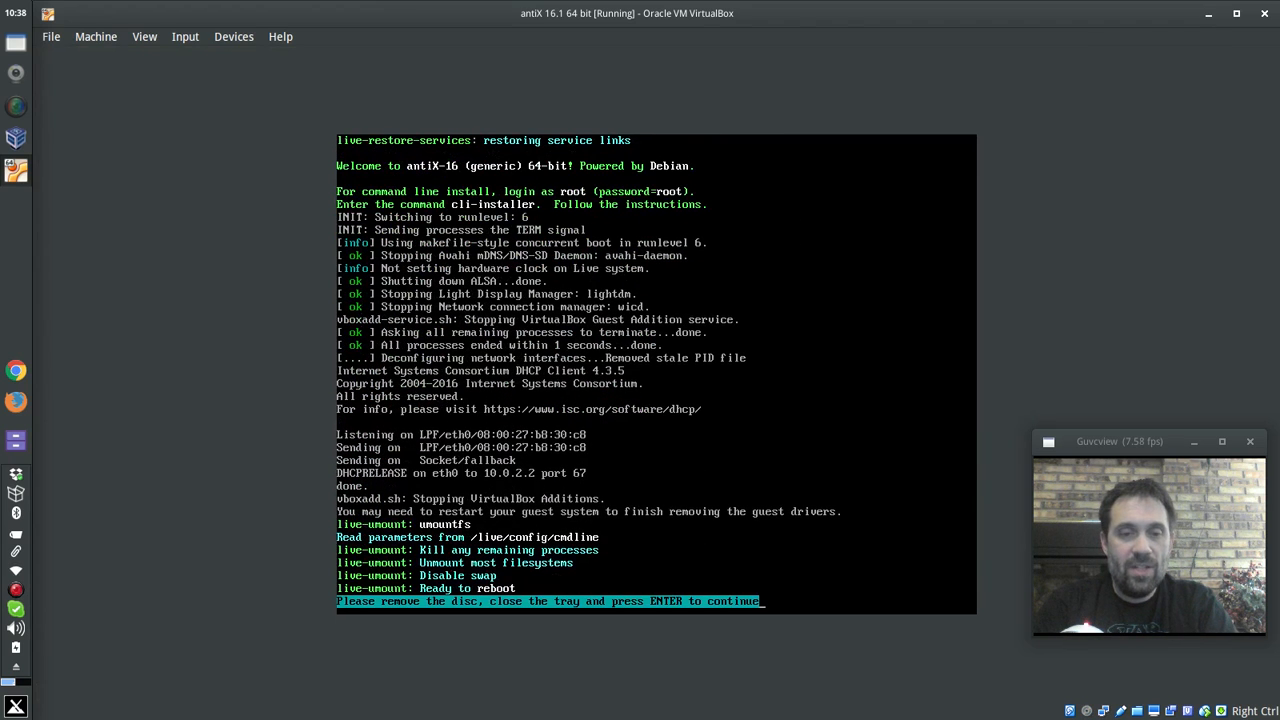
key("Return")
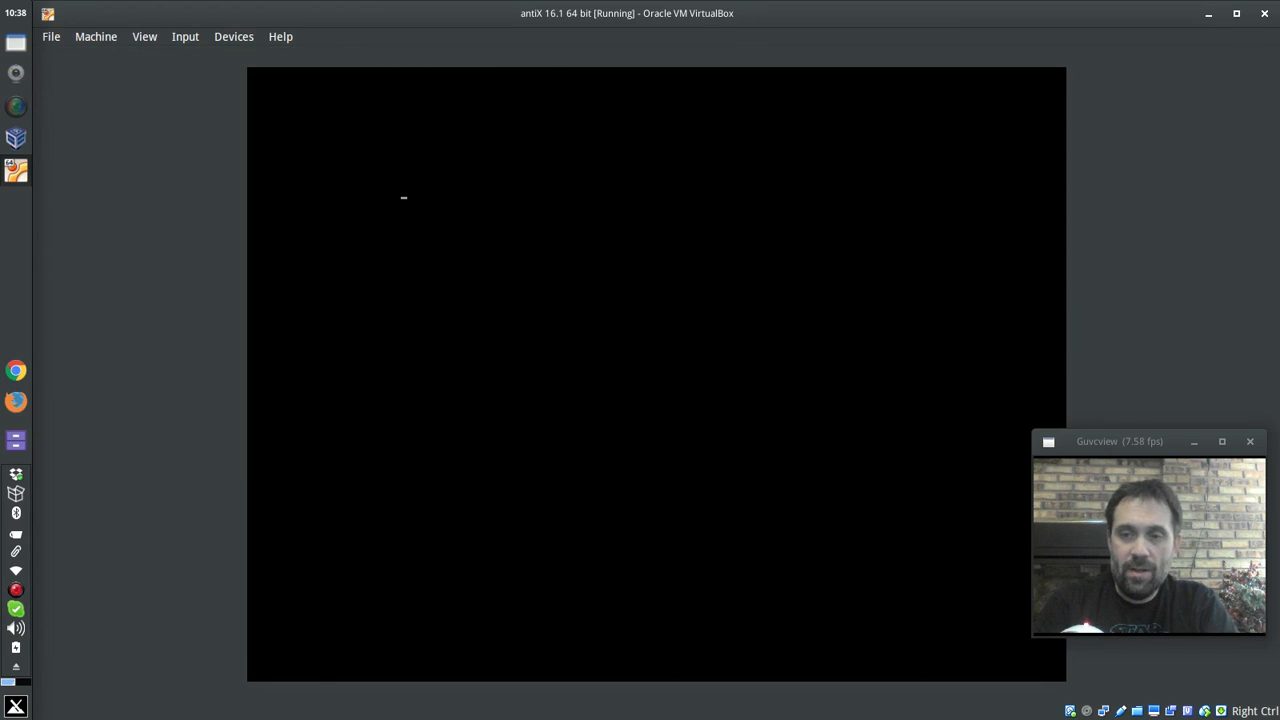
key("Down")
key("Down")
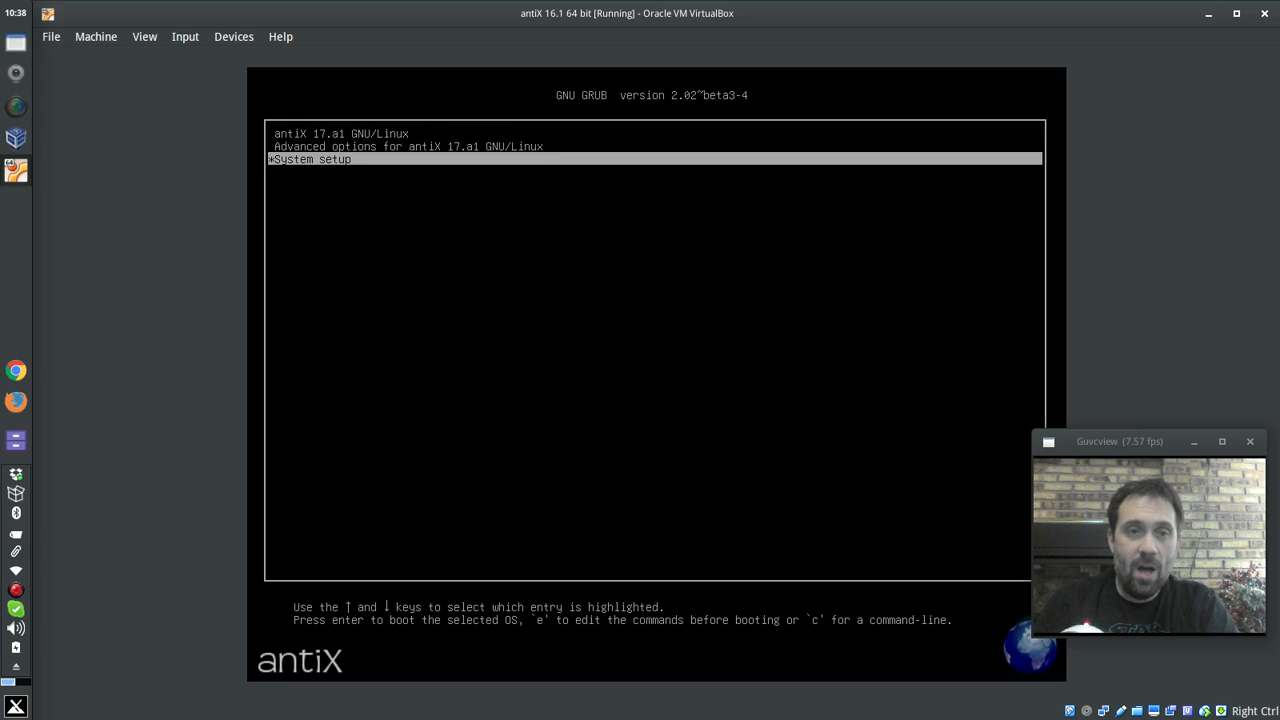
key("Up")
key("Up")
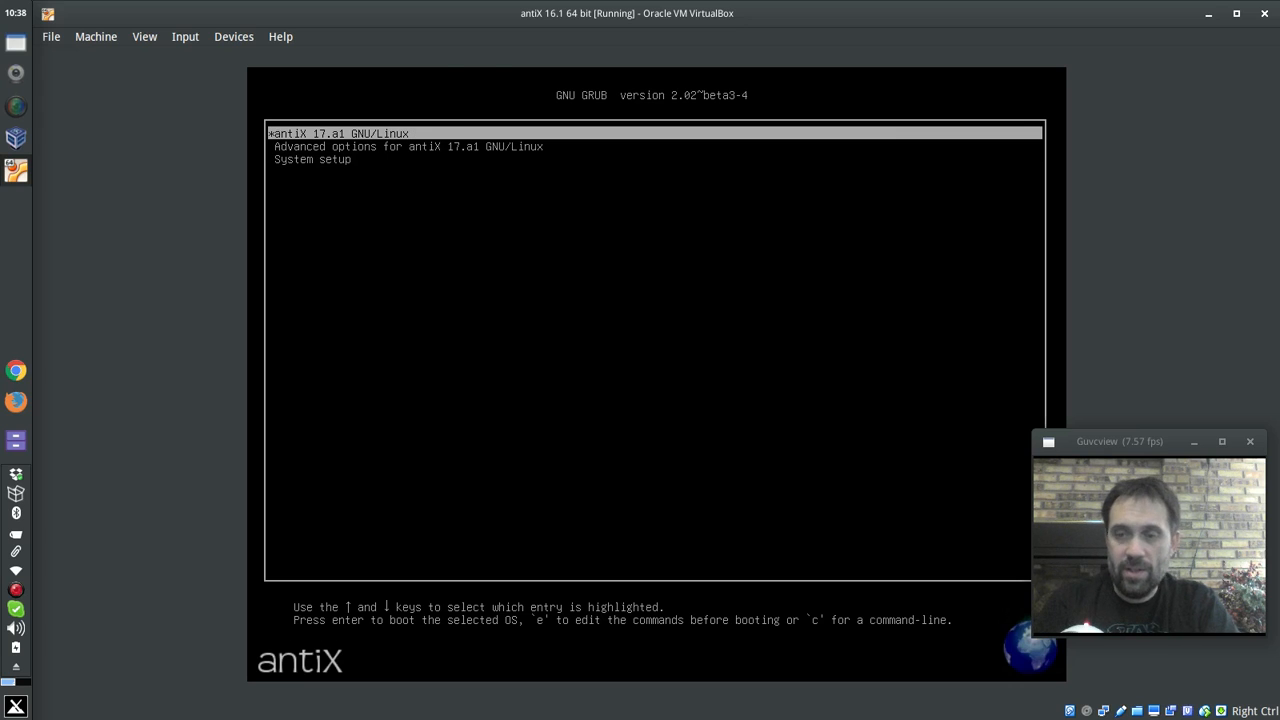
key("Return")
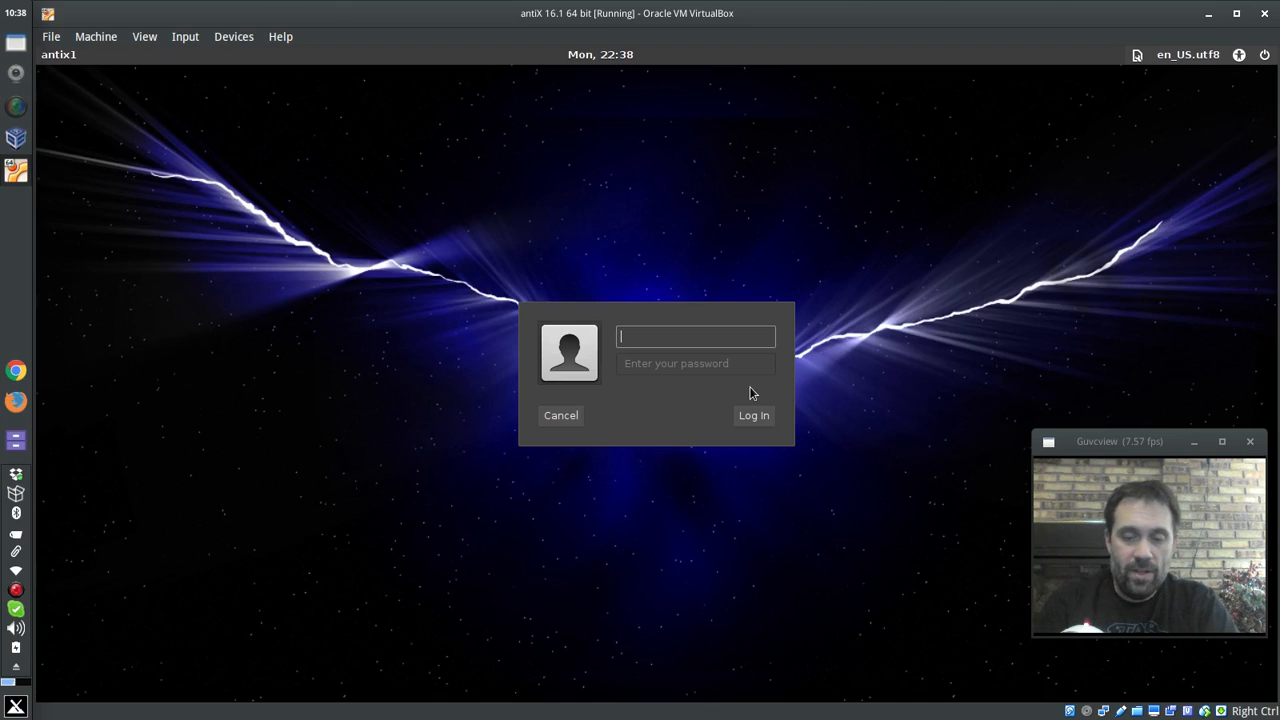
- Log in to the installed antiX with the new user's name and password
type("dolh")
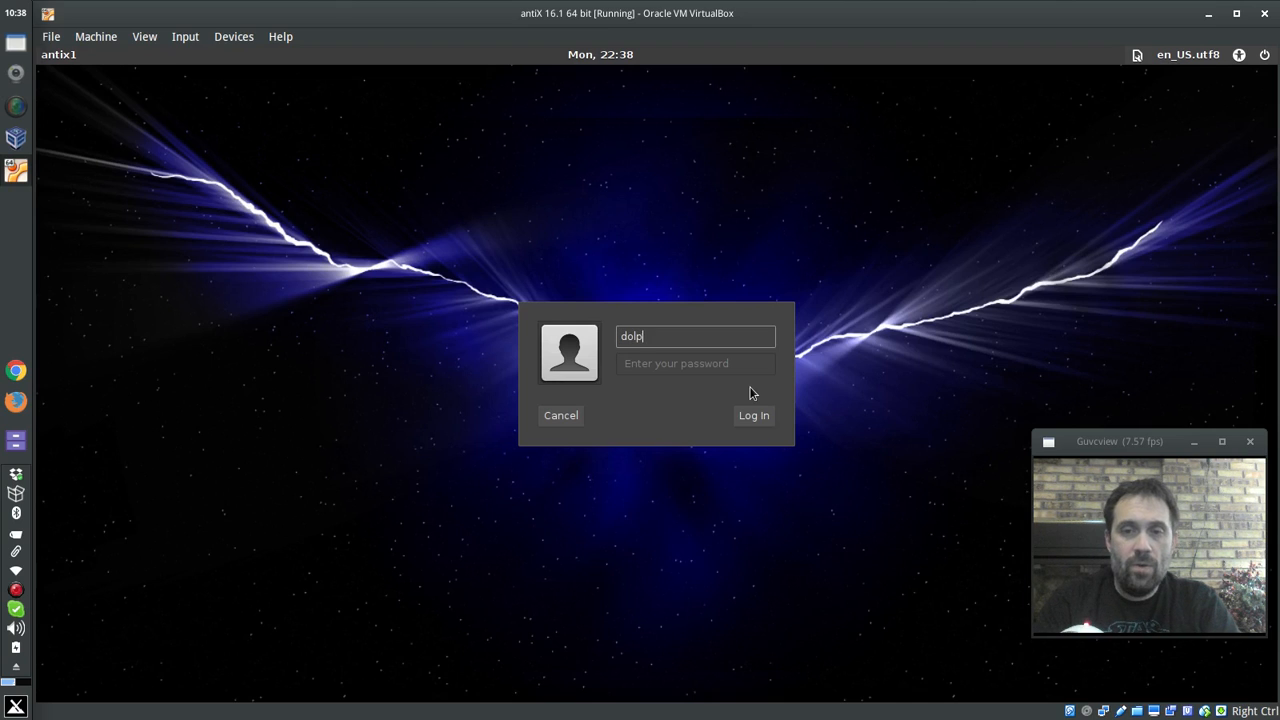
type("hin")
key("Tab")
type("pass")
key("Return")
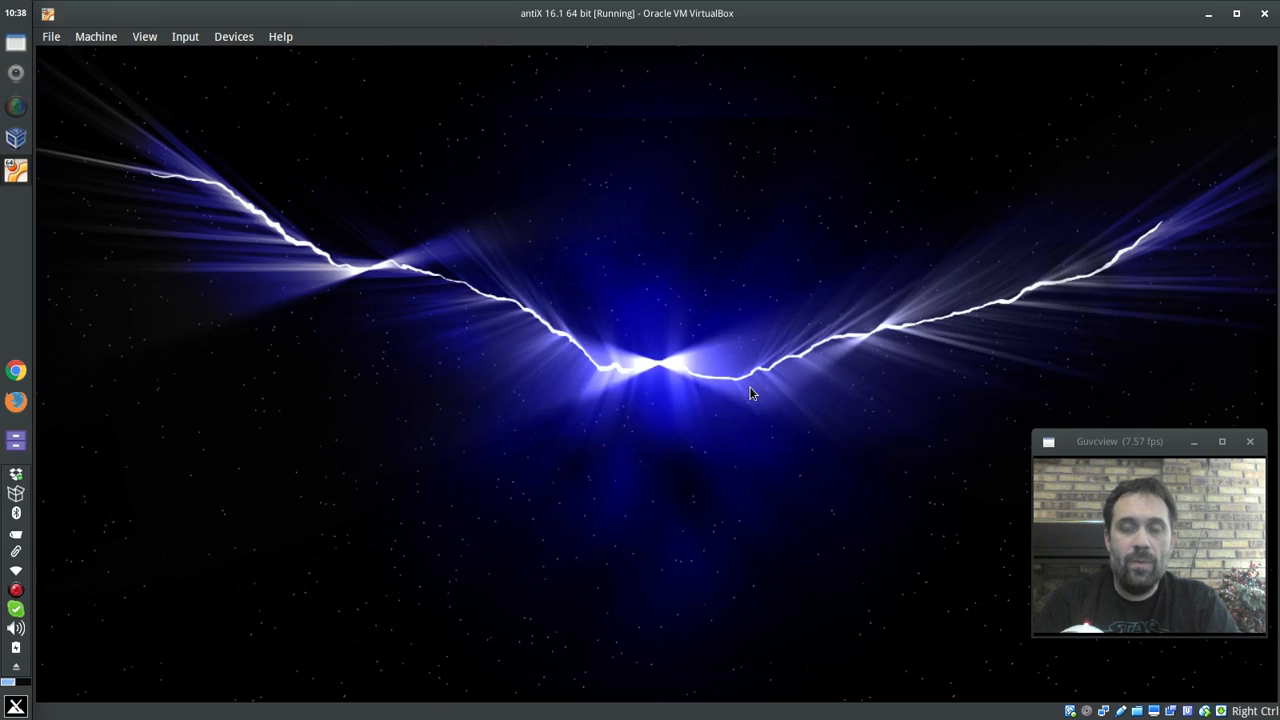